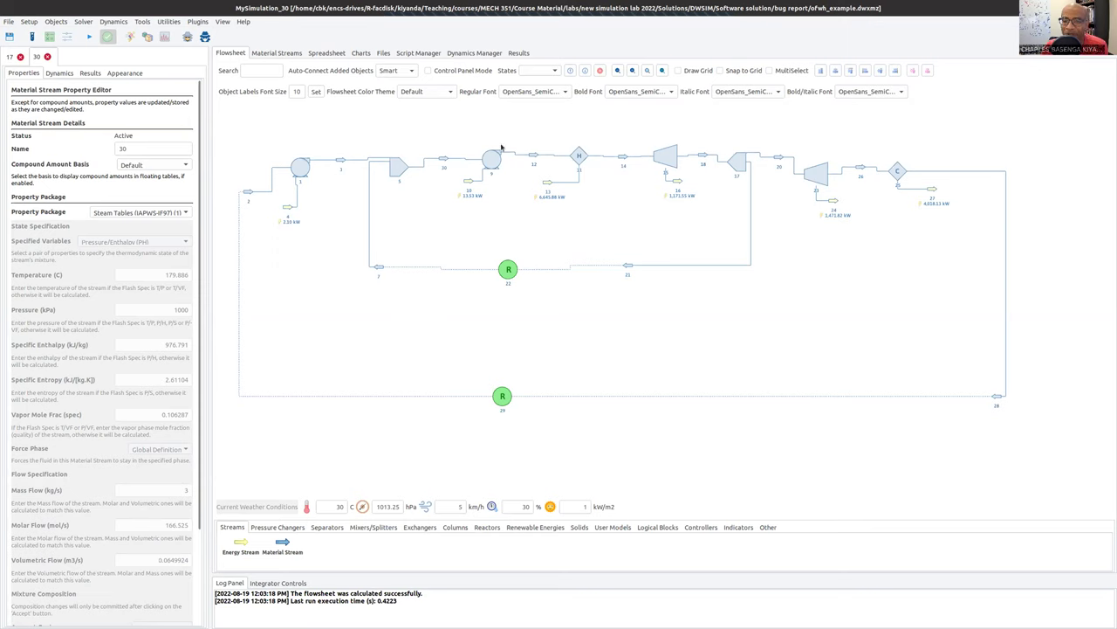
Review the flowsheet layout and the property settings of pumps 1 and 9
mouse_move(501, 155)
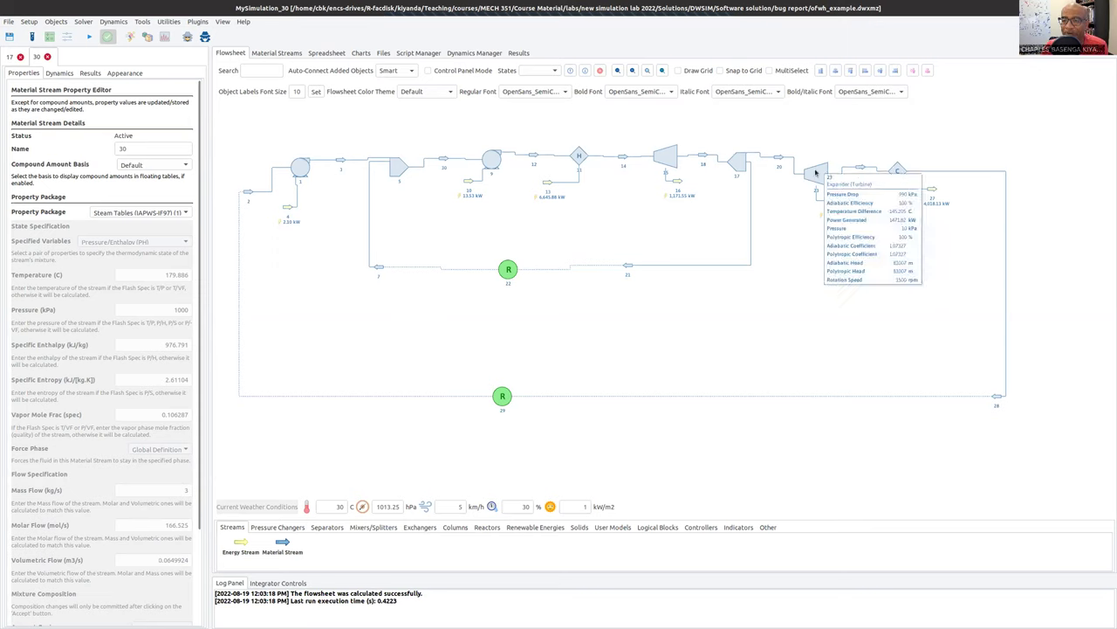
mouse_move(734, 162)
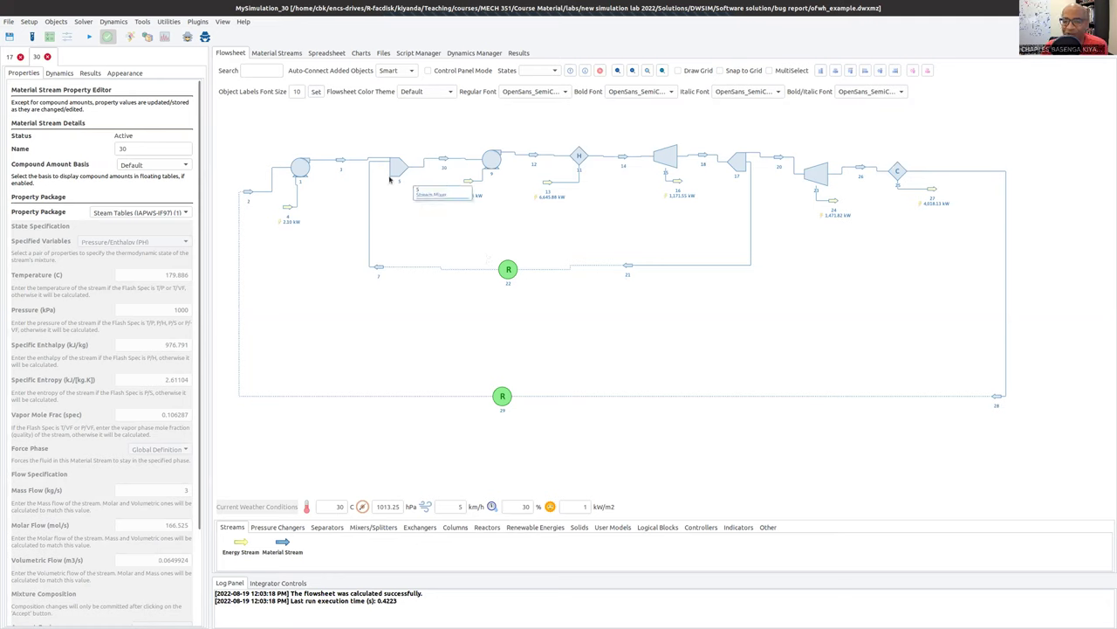
mouse_move(315, 177)
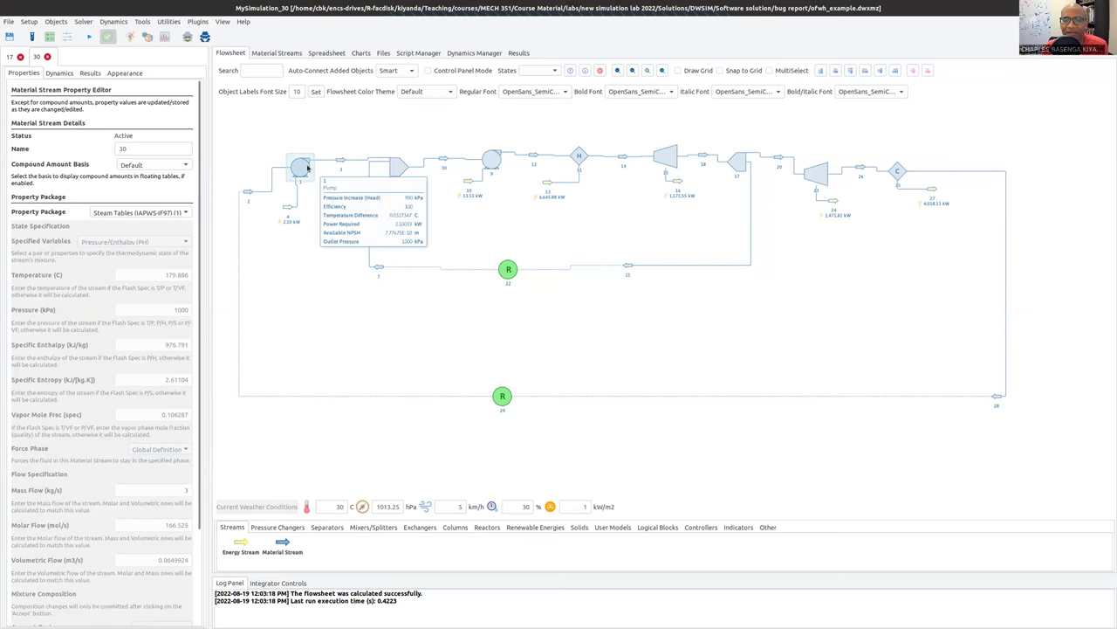
click(300, 169)
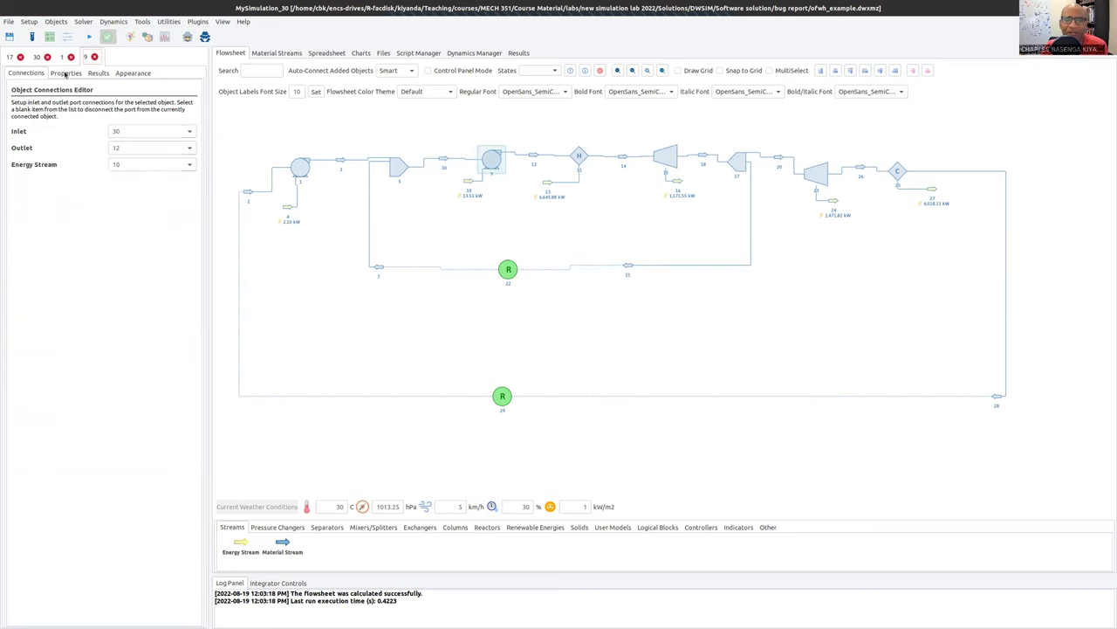
click(68, 73)
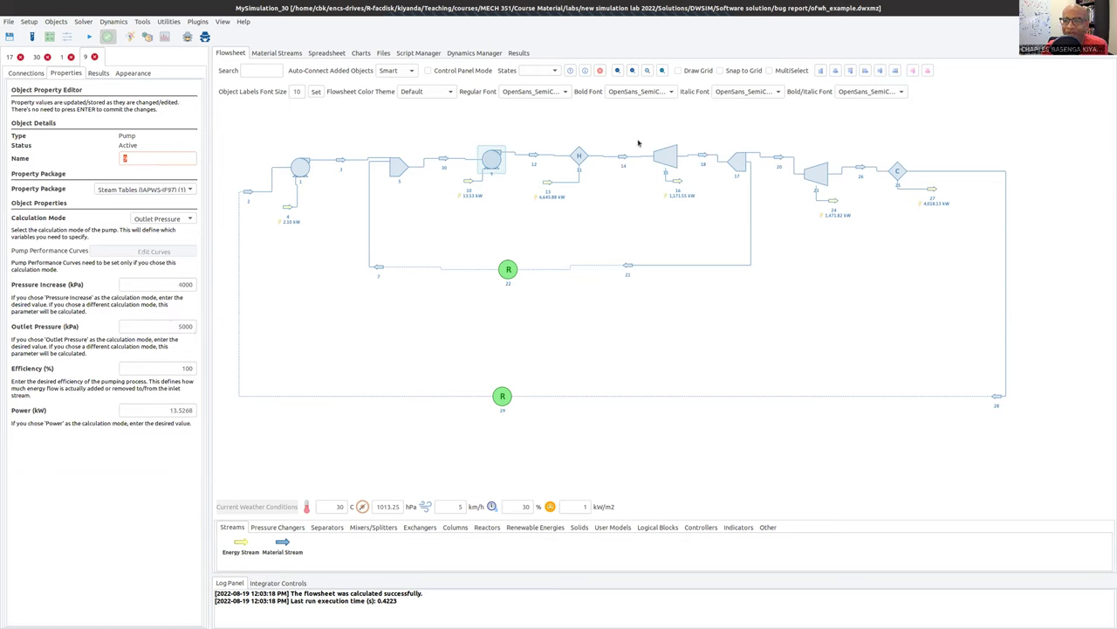
Review the property settings of turbines 15 and 23, including their outlet pressures
click(670, 153)
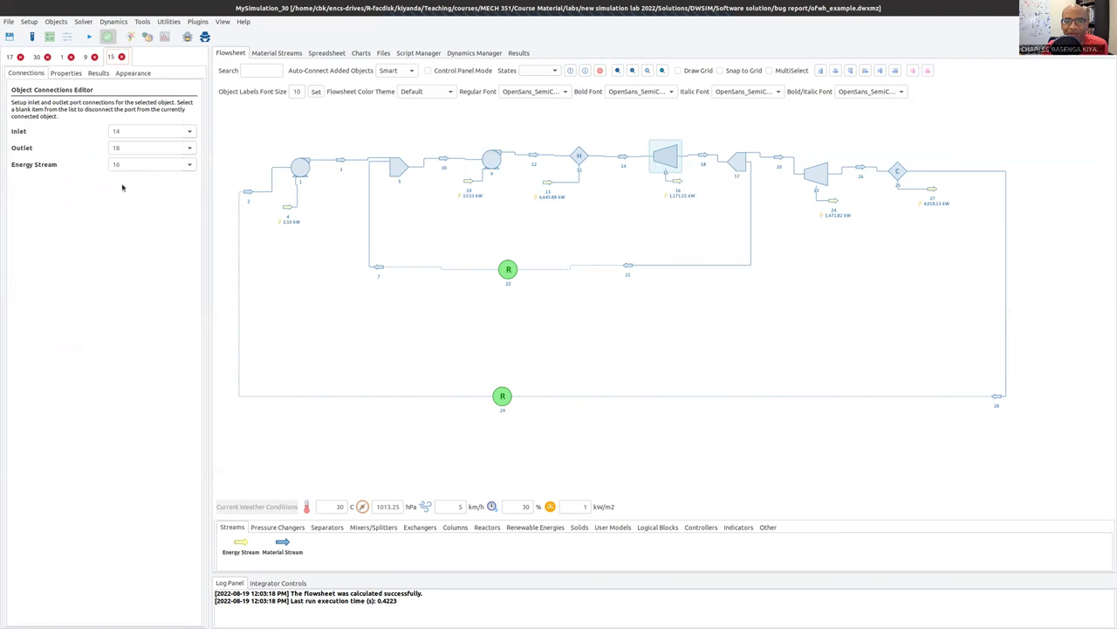
click(65, 73)
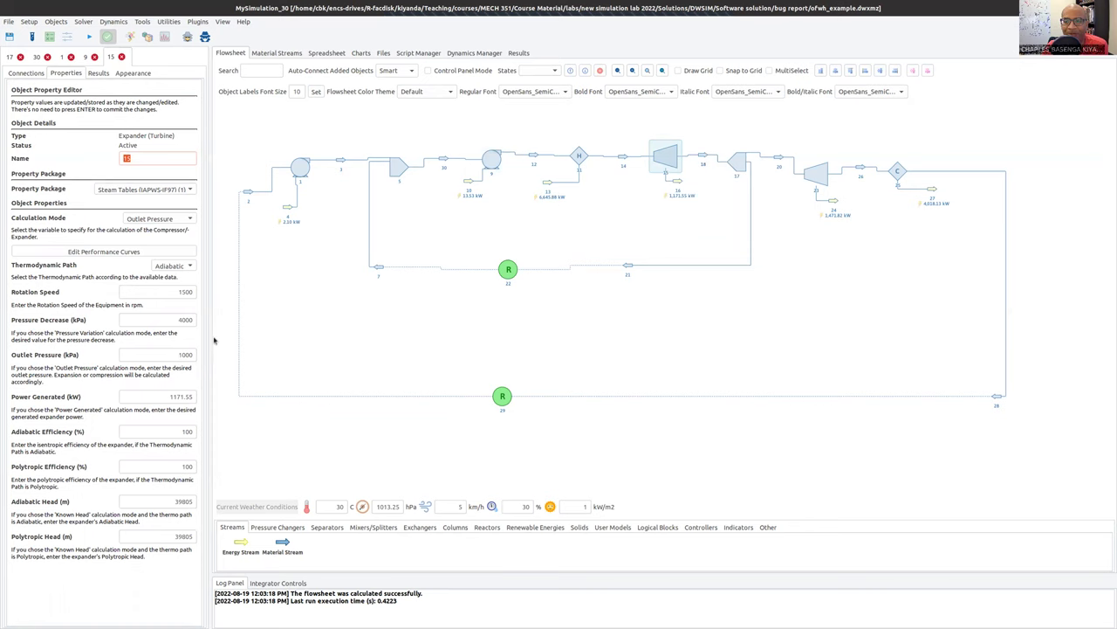
mouse_move(817, 171)
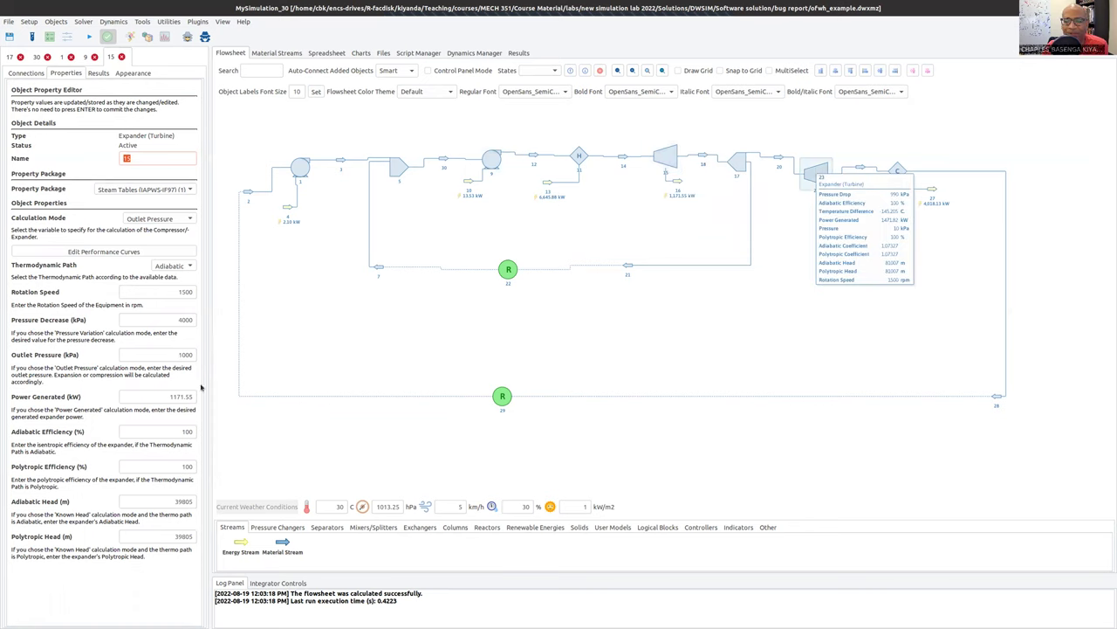
click(816, 173)
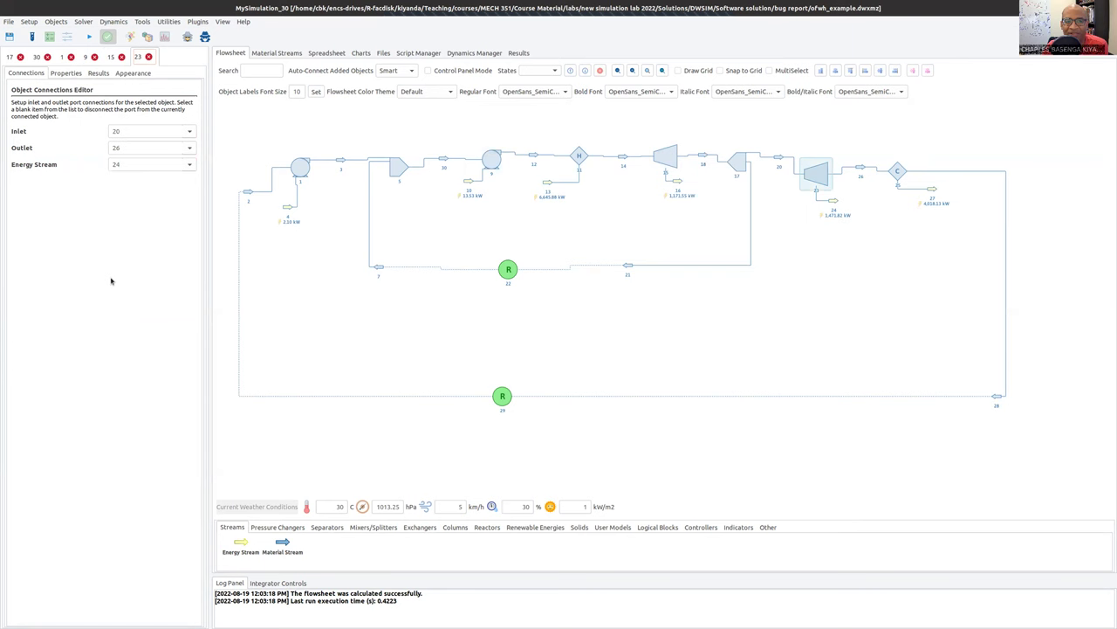
key(ctrl+Tab)
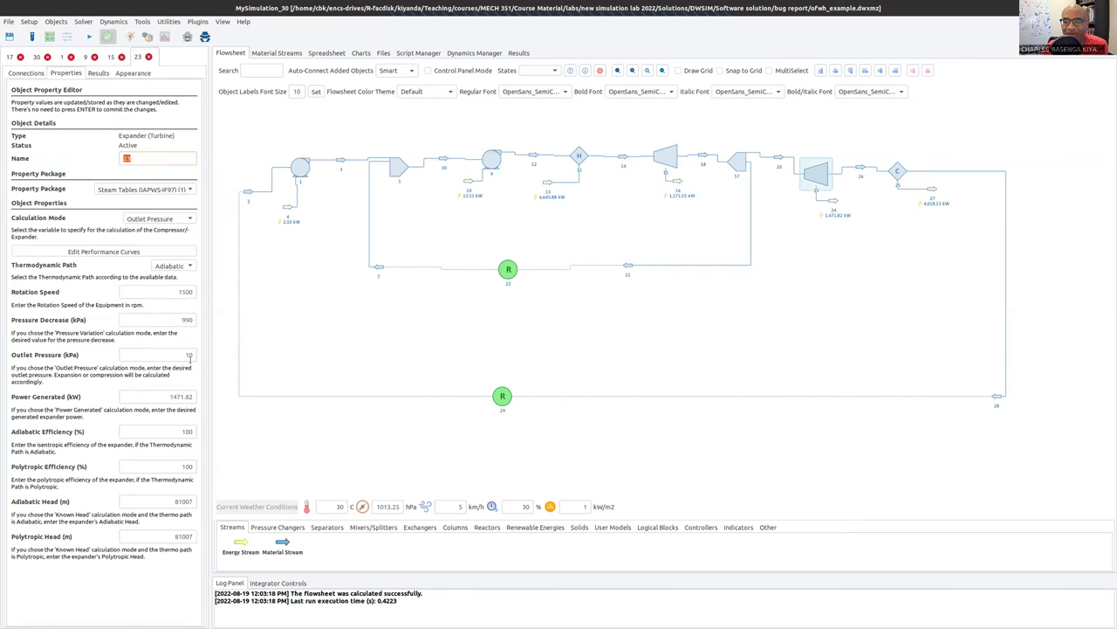
Review the property settings of cooler 25, heater 11 and stream splitter 17
mouse_move(895, 168)
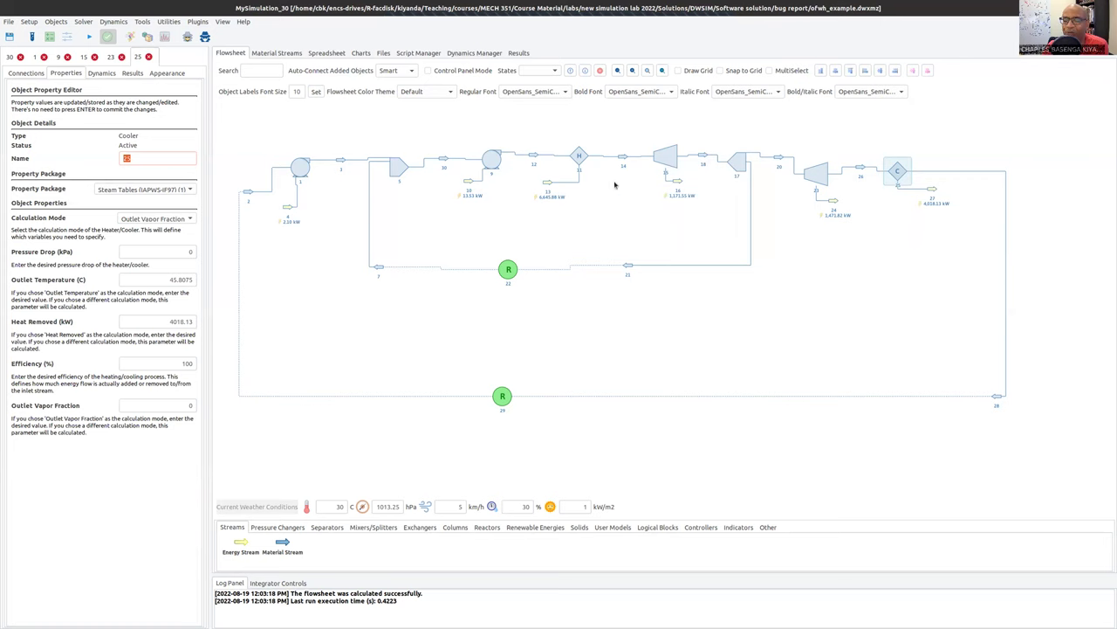
mouse_move(581, 162)
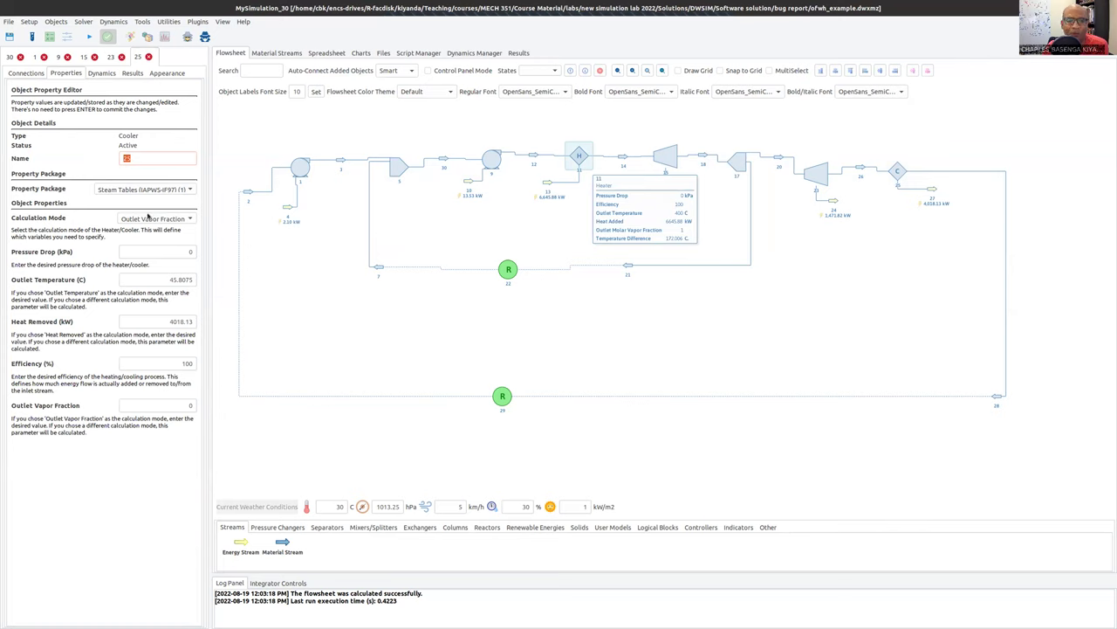
click(571, 160)
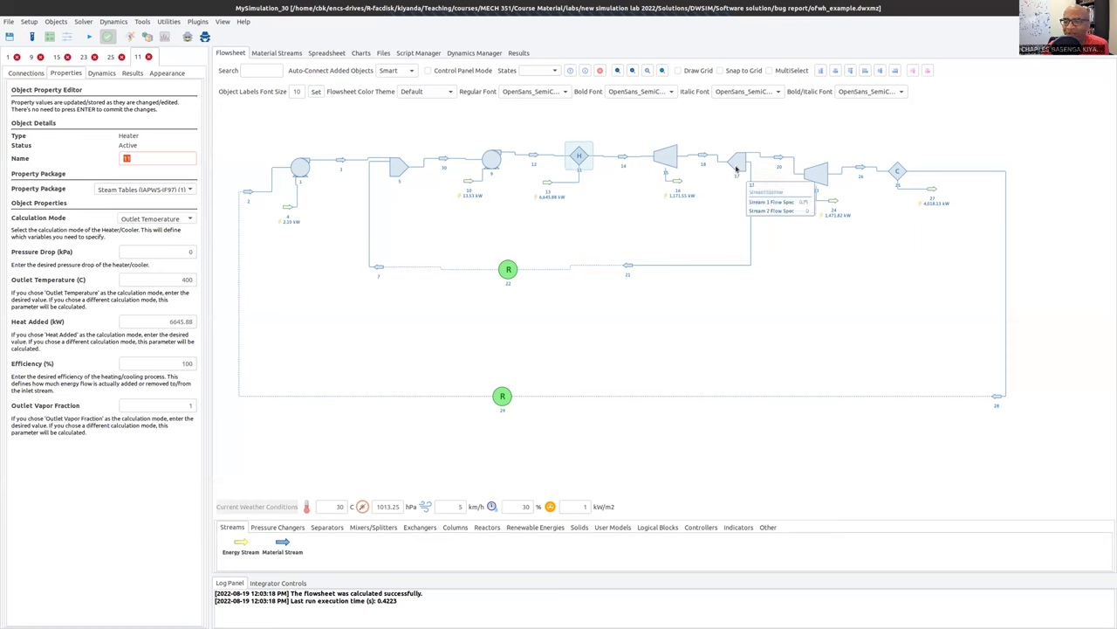
click(736, 168)
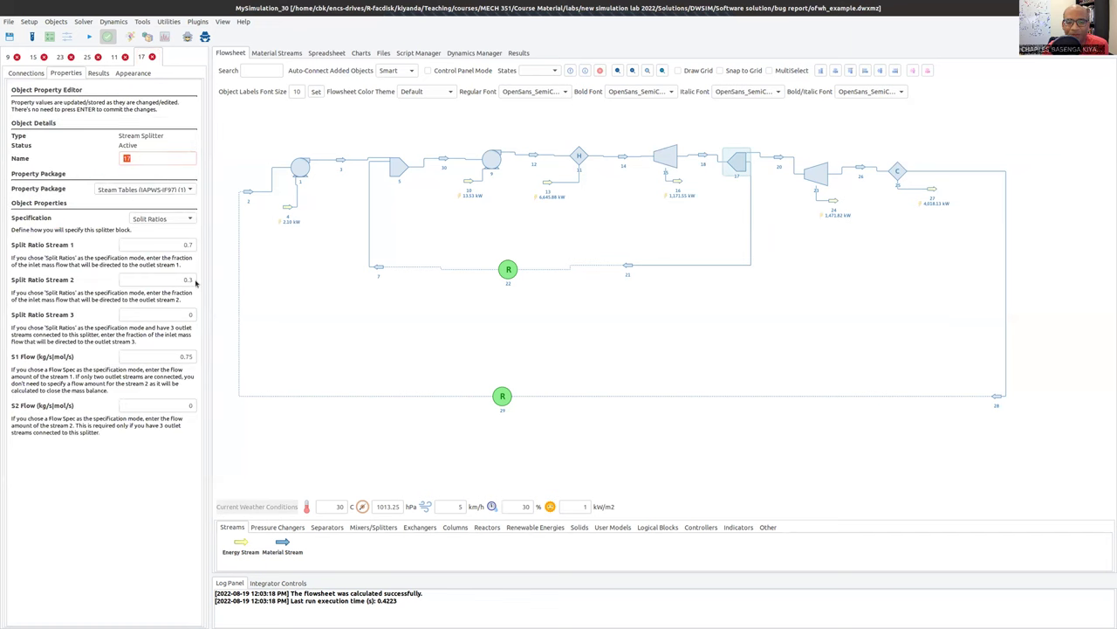
mouse_move(731, 161)
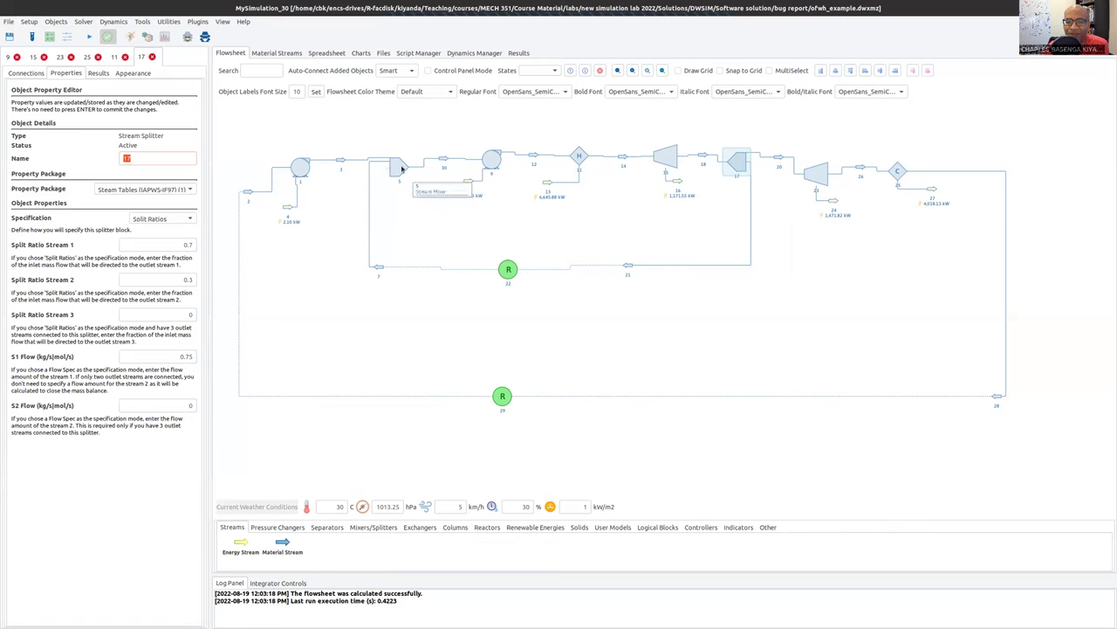
Solve the flowsheet and inspect the properties of material stream 30 at the mixer outlet
click(91, 36)
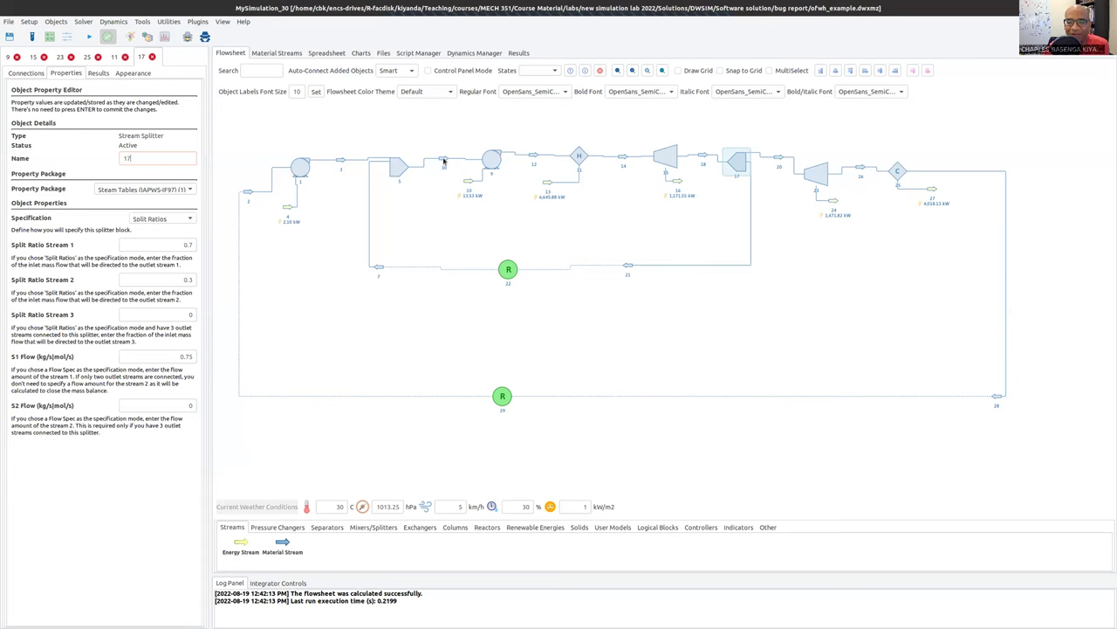
mouse_move(443, 162)
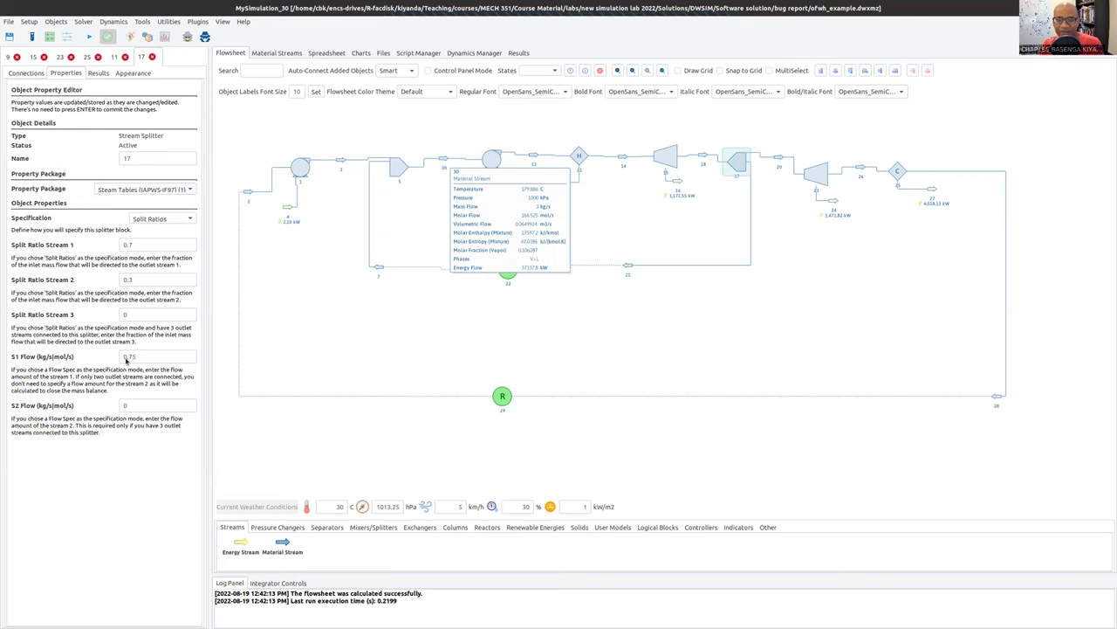
click(444, 160)
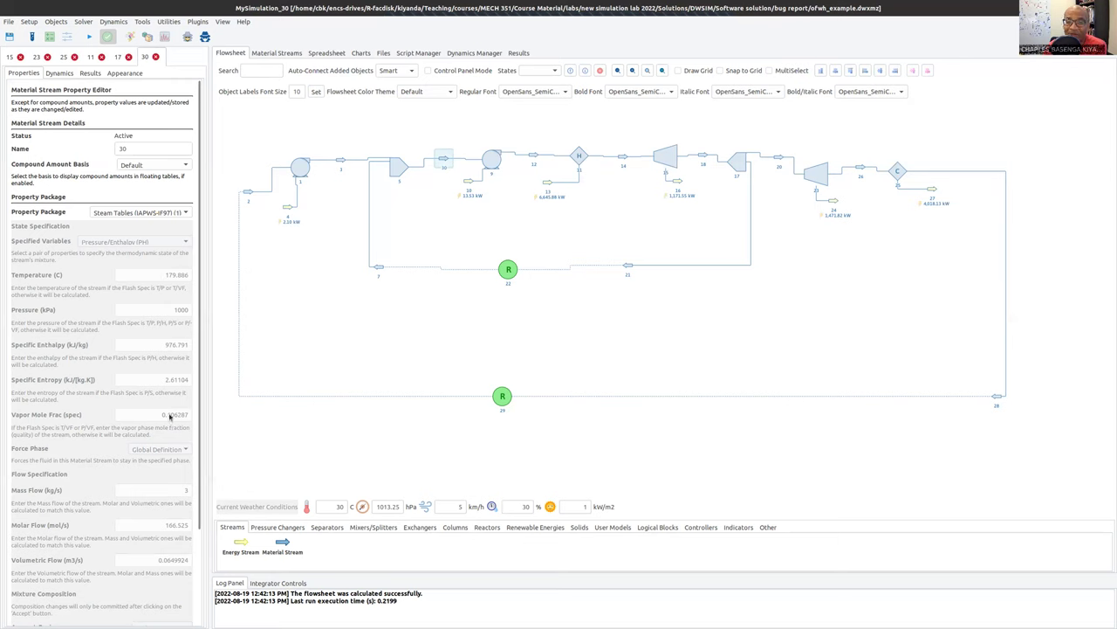
mouse_move(494, 160)
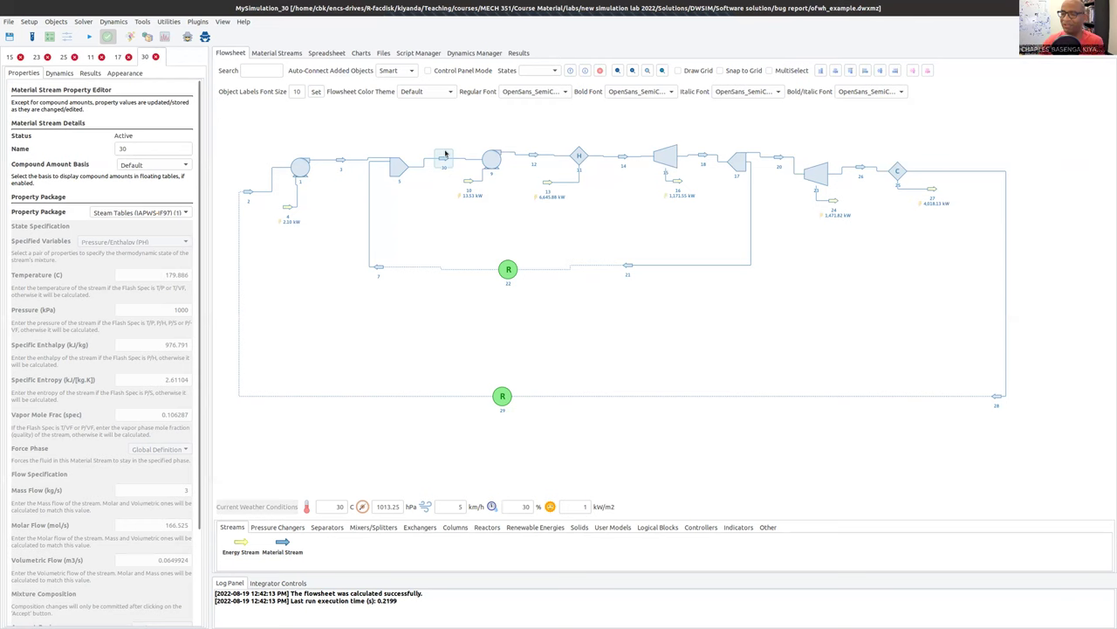
mouse_move(745, 156)
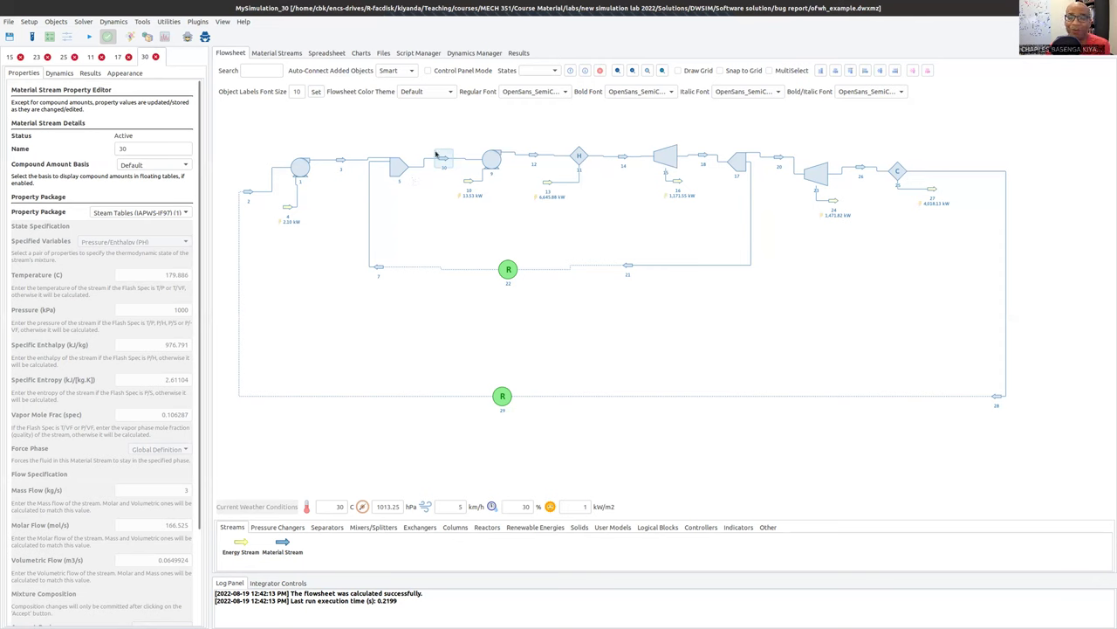
mouse_move(440, 160)
Set splitter 17's split ratios to 0.8 for stream 1 and 0.2 for stream 2, and solve the flowsheet
click(738, 161)
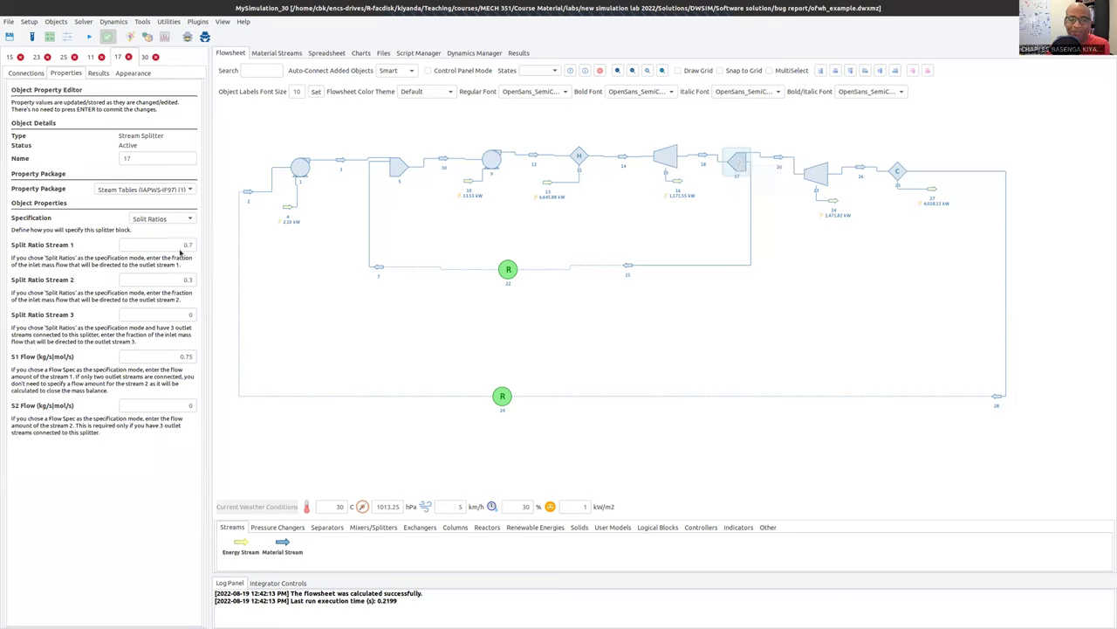
double_click(187, 244)
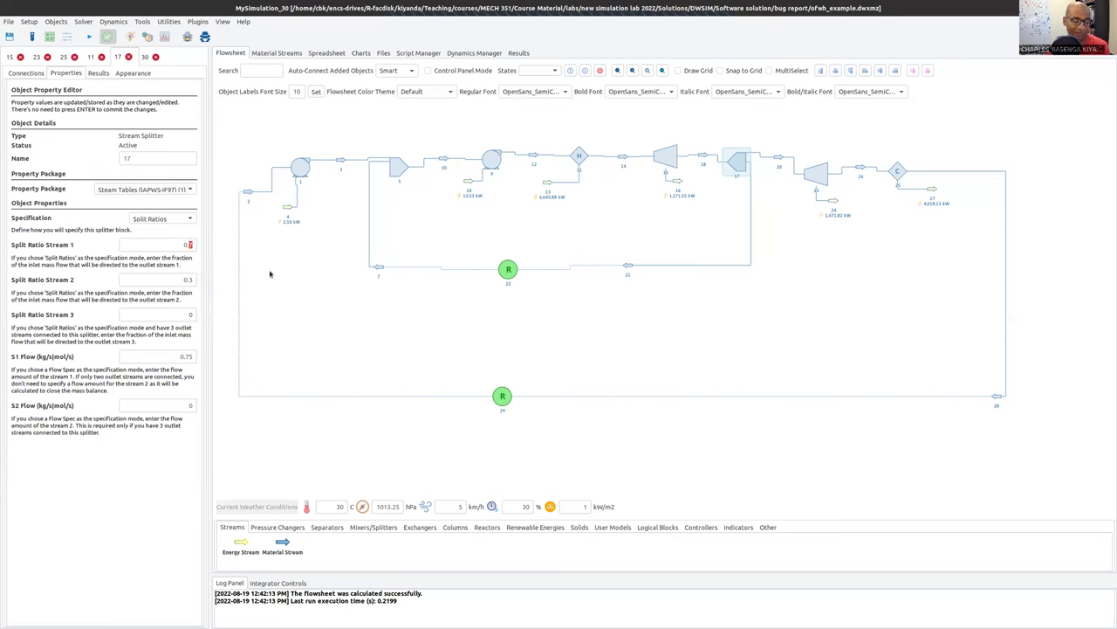
text(8)
double_click(190, 278)
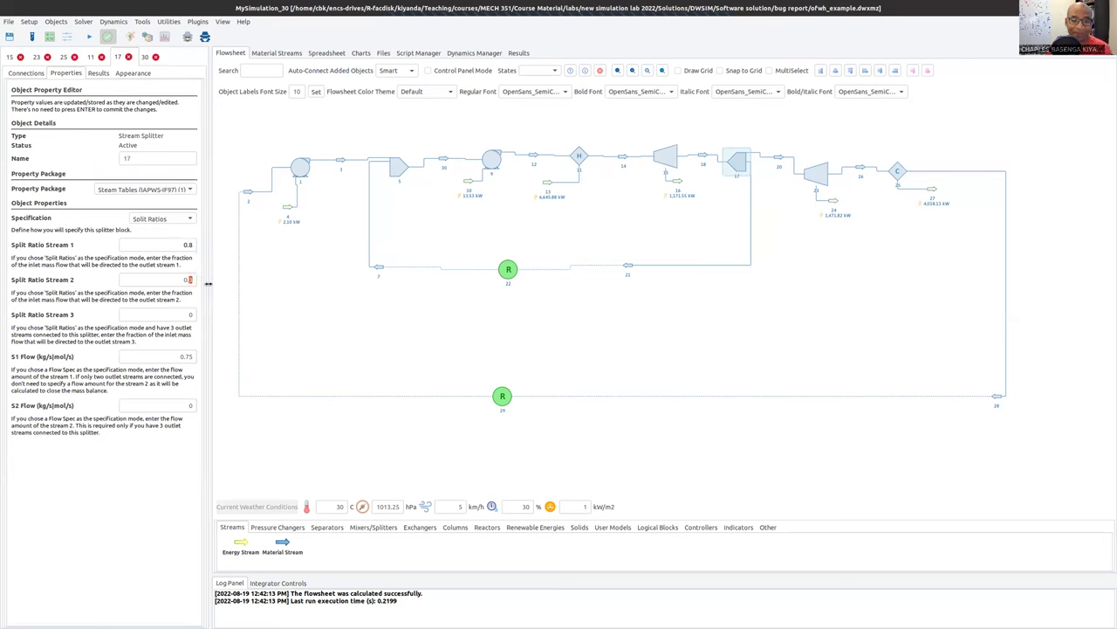
text(2)
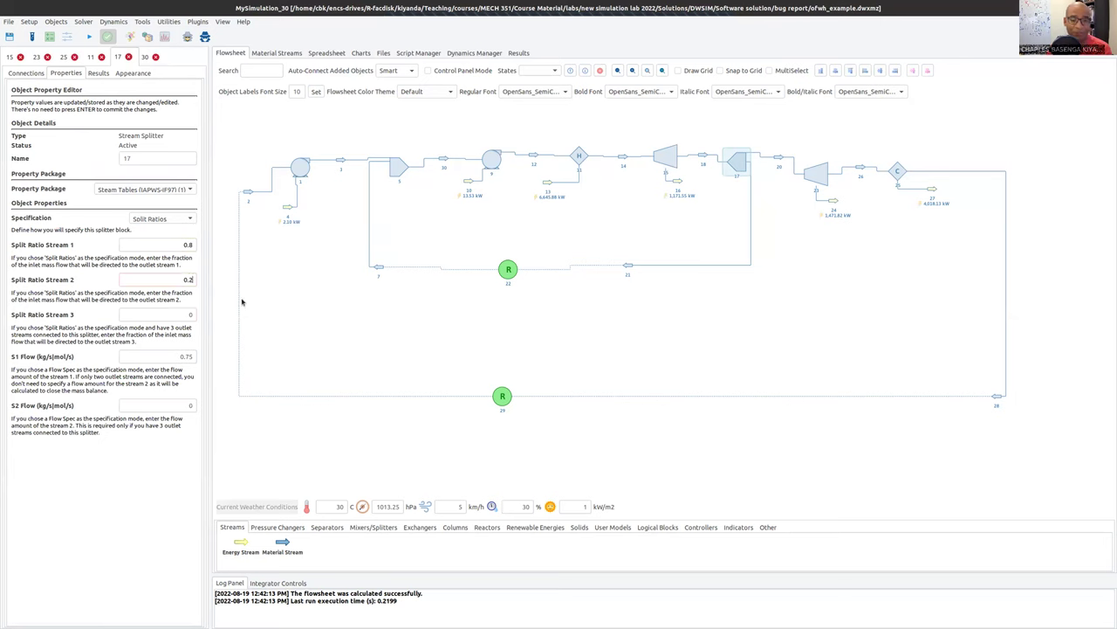
click(90, 35)
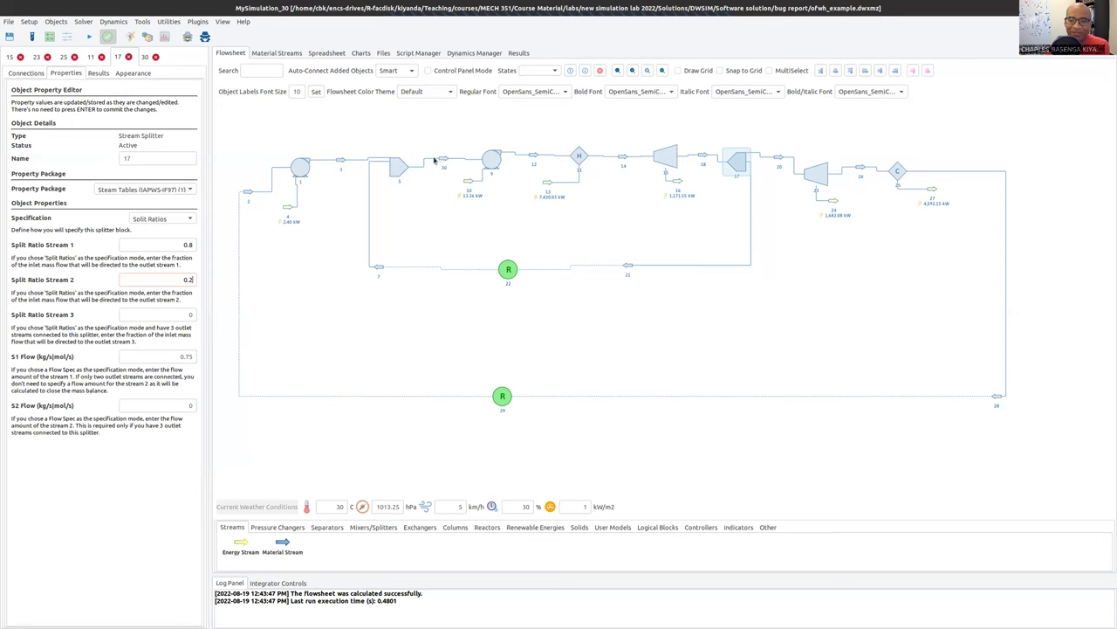
Examine the recalculated properties and full results report of material stream 30, including its phase and temperature
click(443, 160)
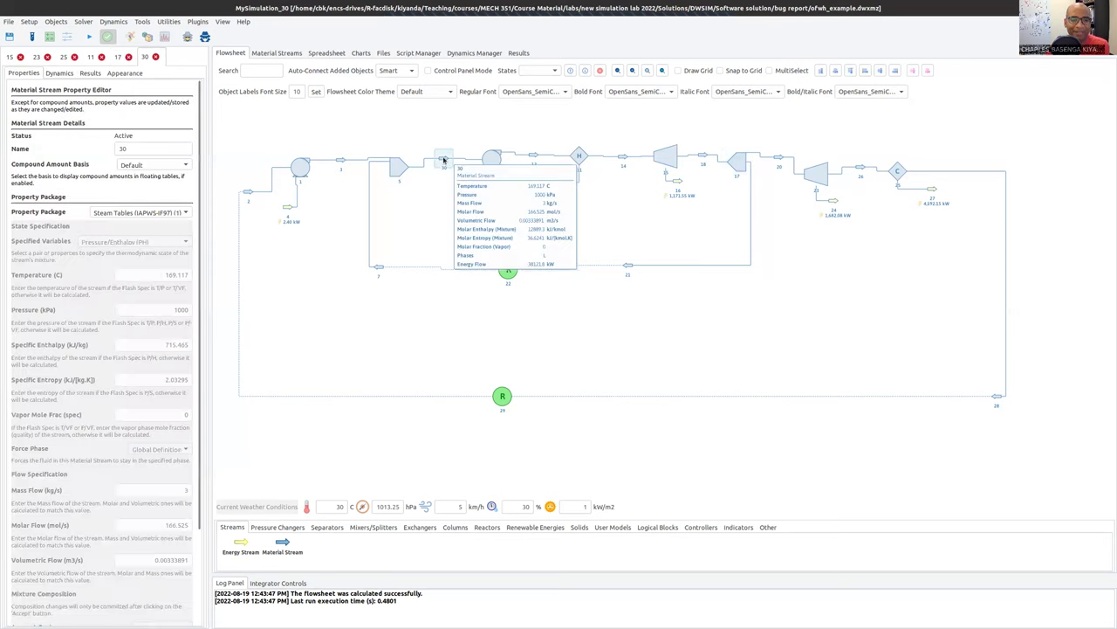
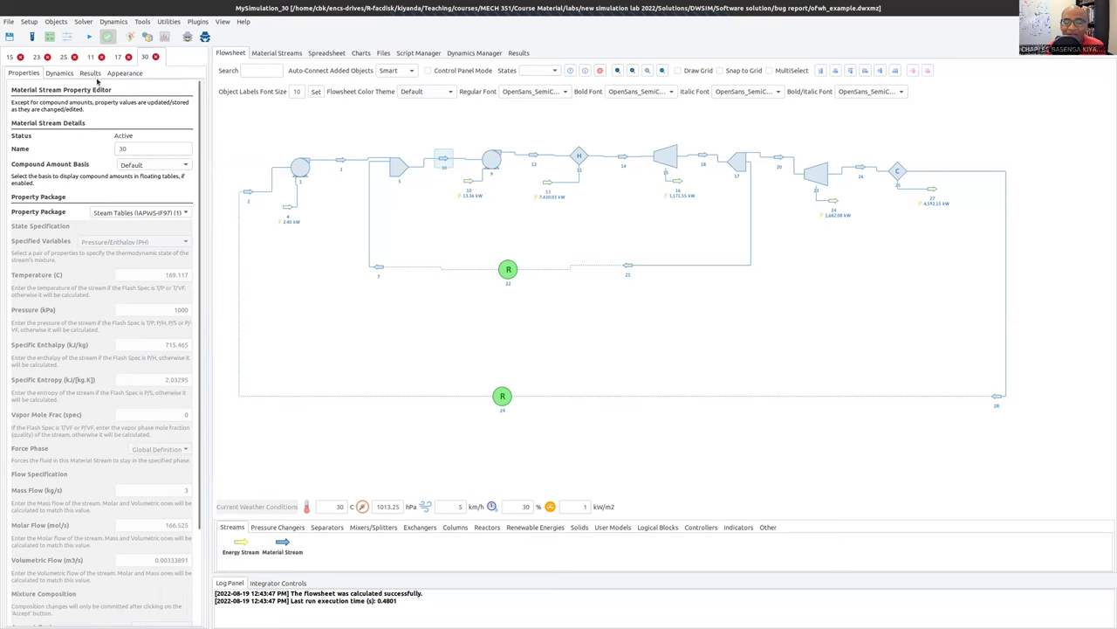
click(91, 73)
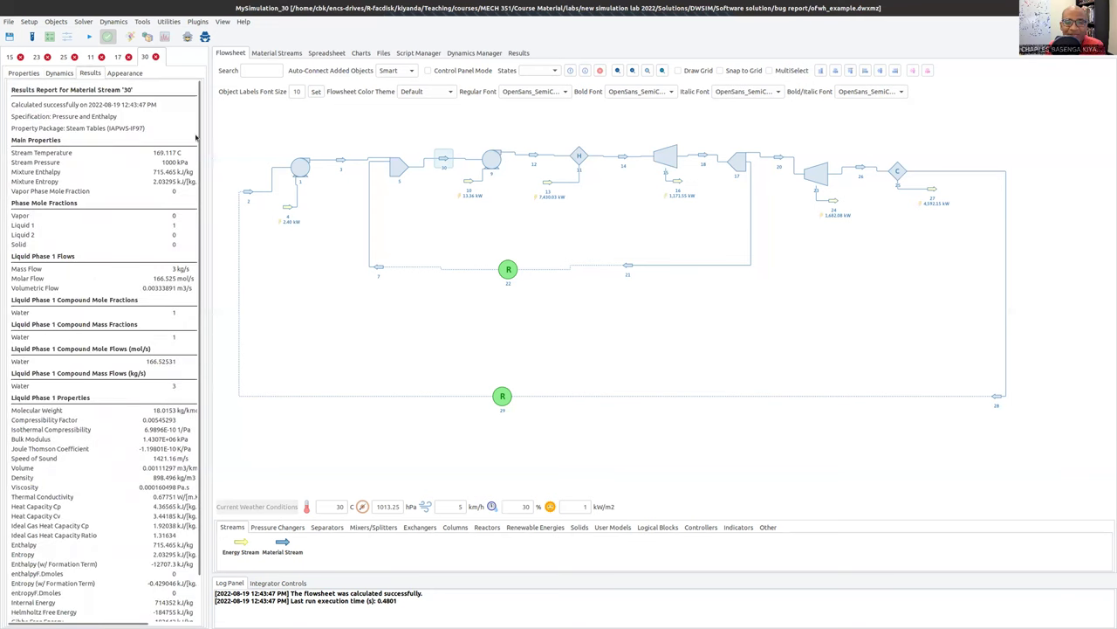
scroll(199, 174, down, 2)
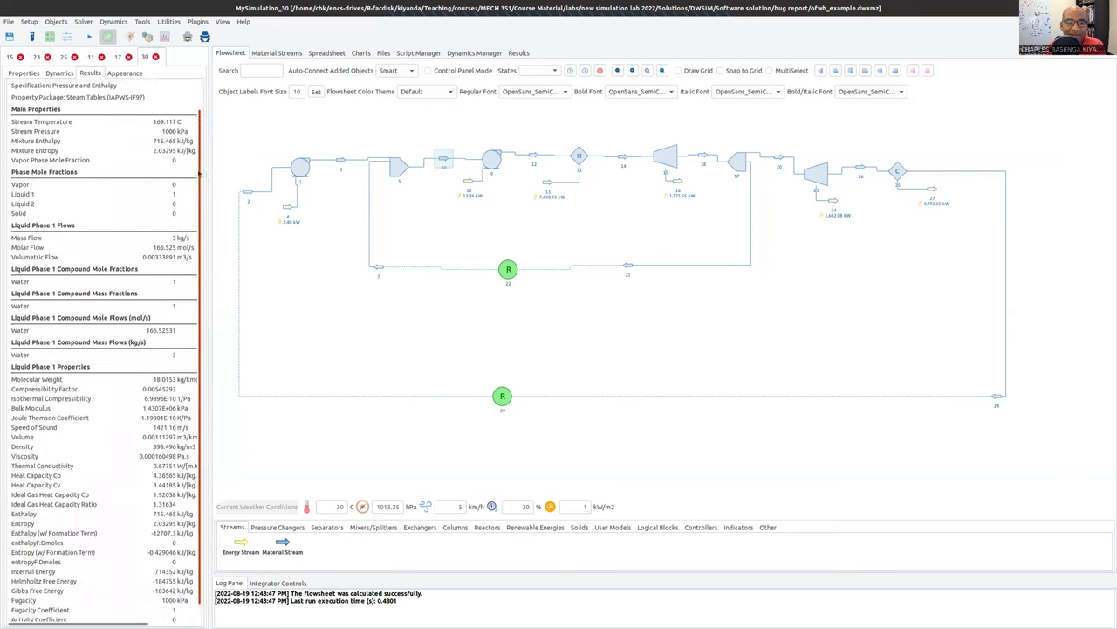
scroll(199, 173, down, 1)
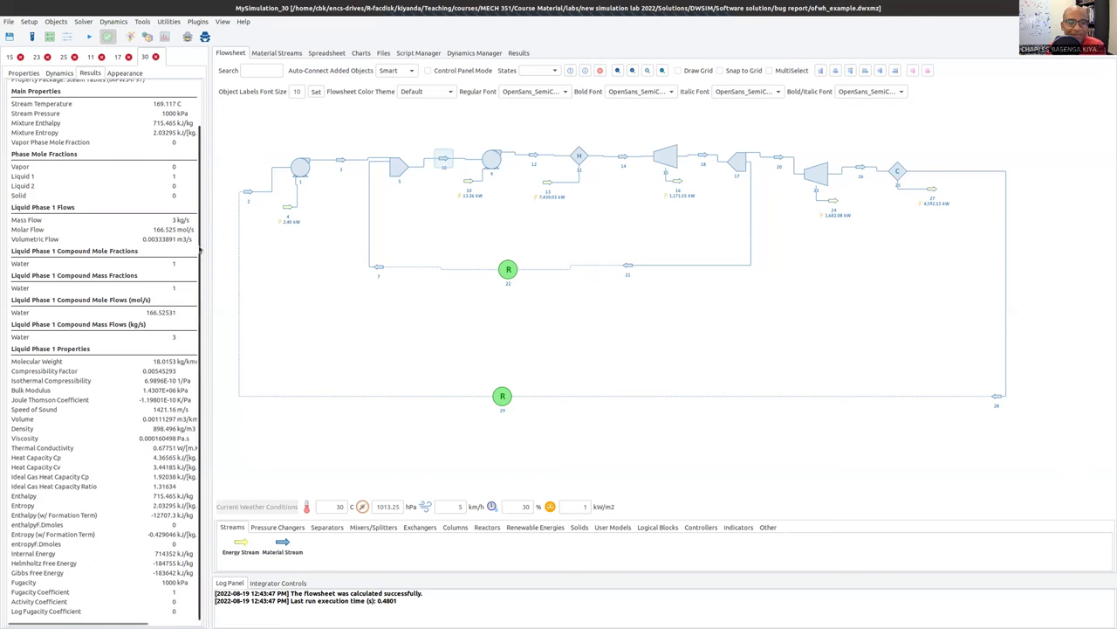
scroll(194, 174, up, 3)
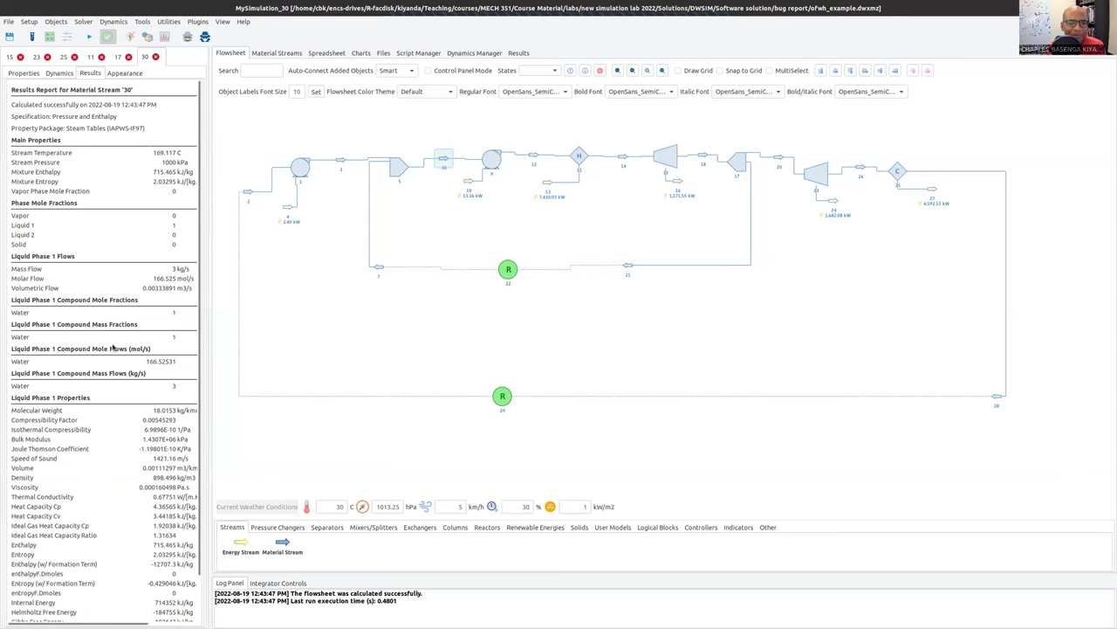
scroll(113, 348, down, 3)
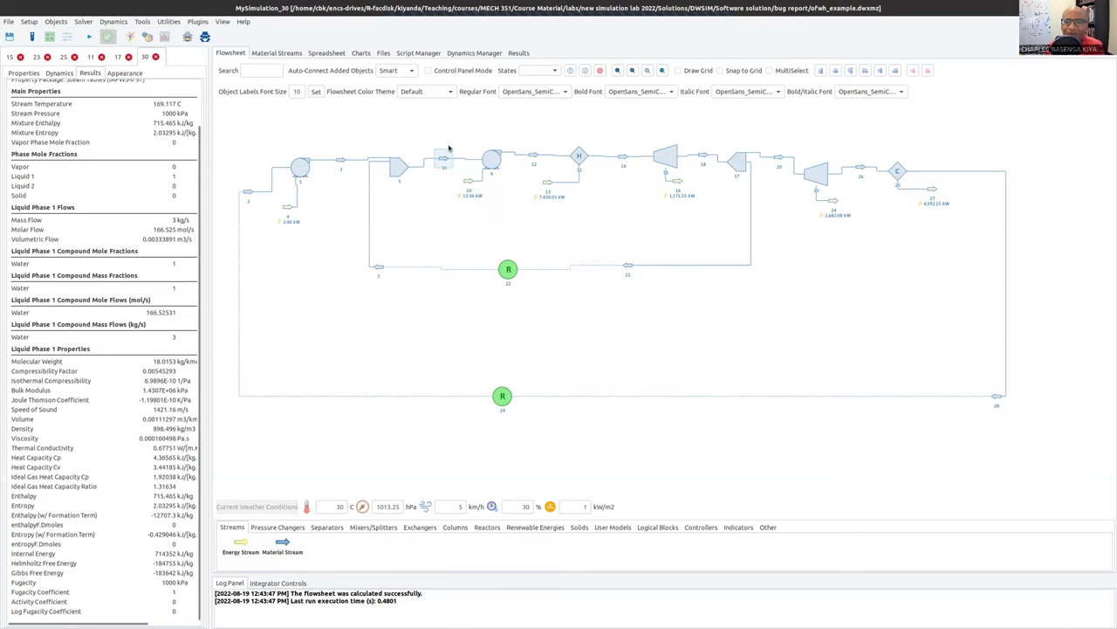
Set splitter 17's split ratios to 0.75 and 0.25, solve the flowsheet and check stream 30's values
click(743, 159)
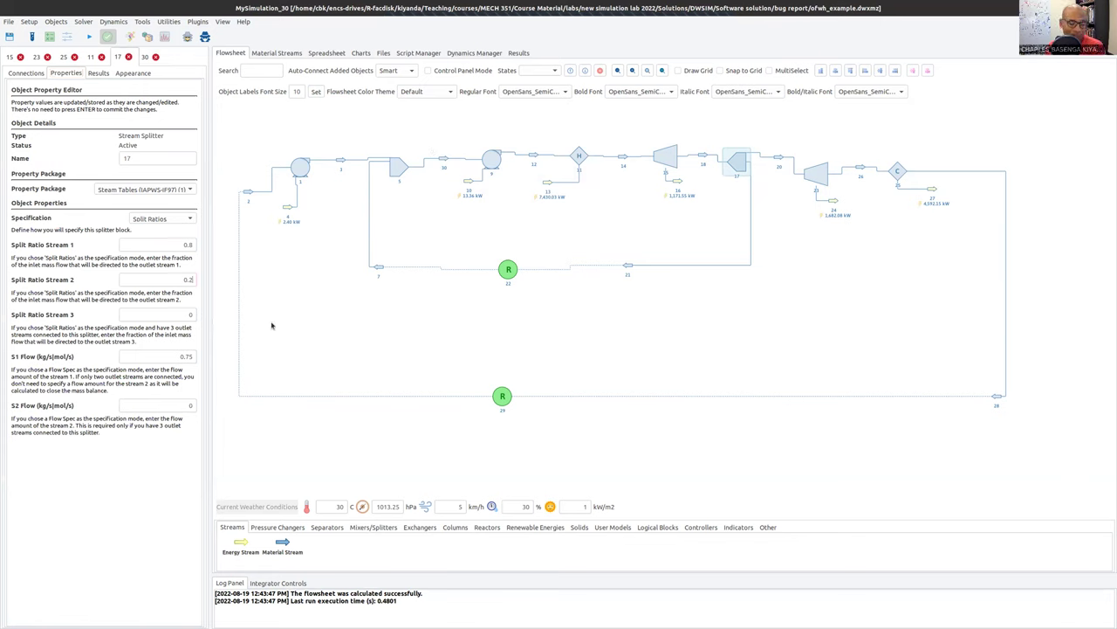
text(5)
key(BackSpace)
text(75)
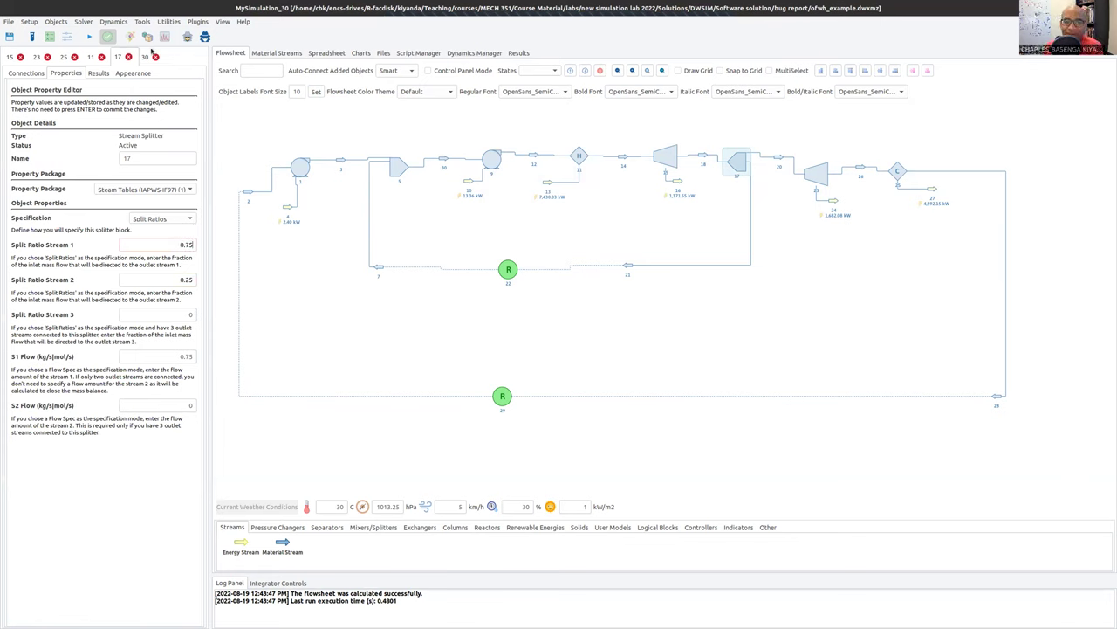
mouse_move(442, 159)
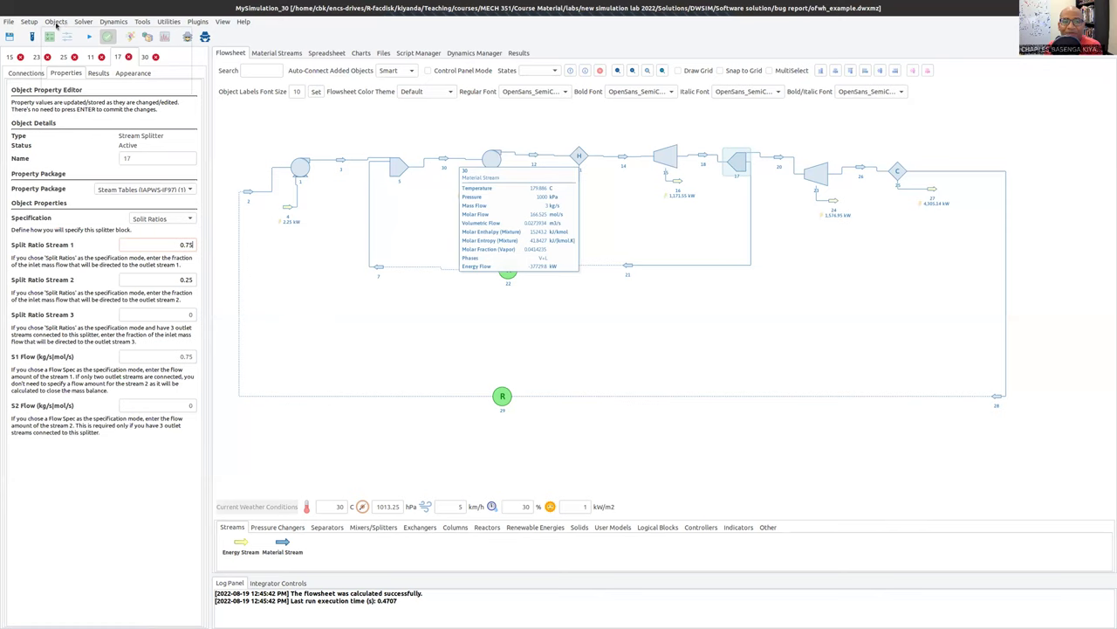
Add a new property table to the flowsheet and place it just below mixer 5
click(56, 22)
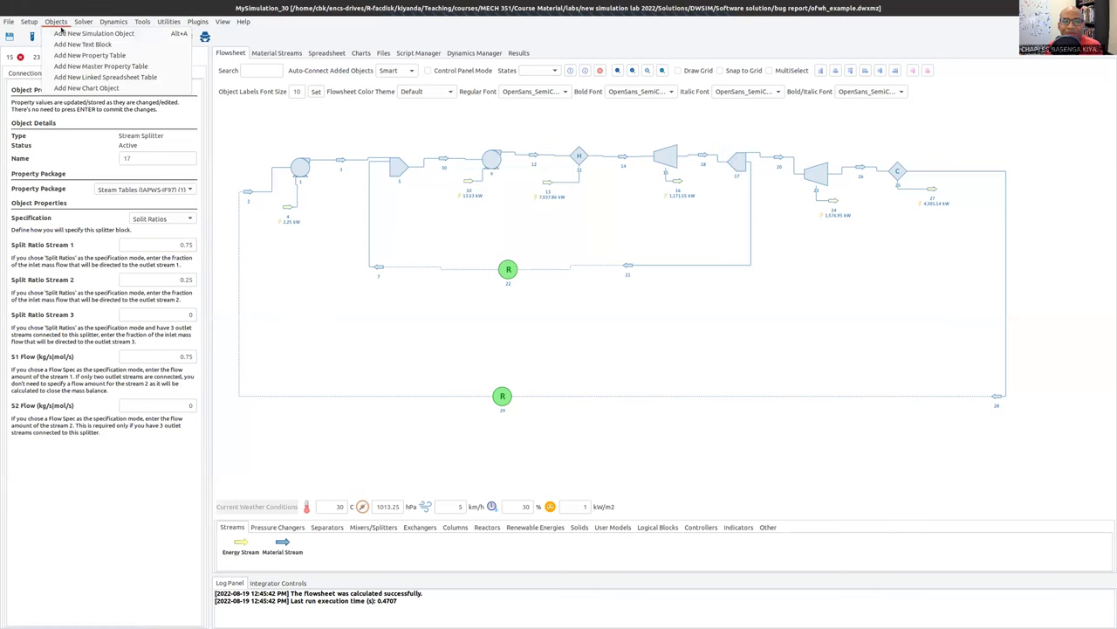
click(80, 55)
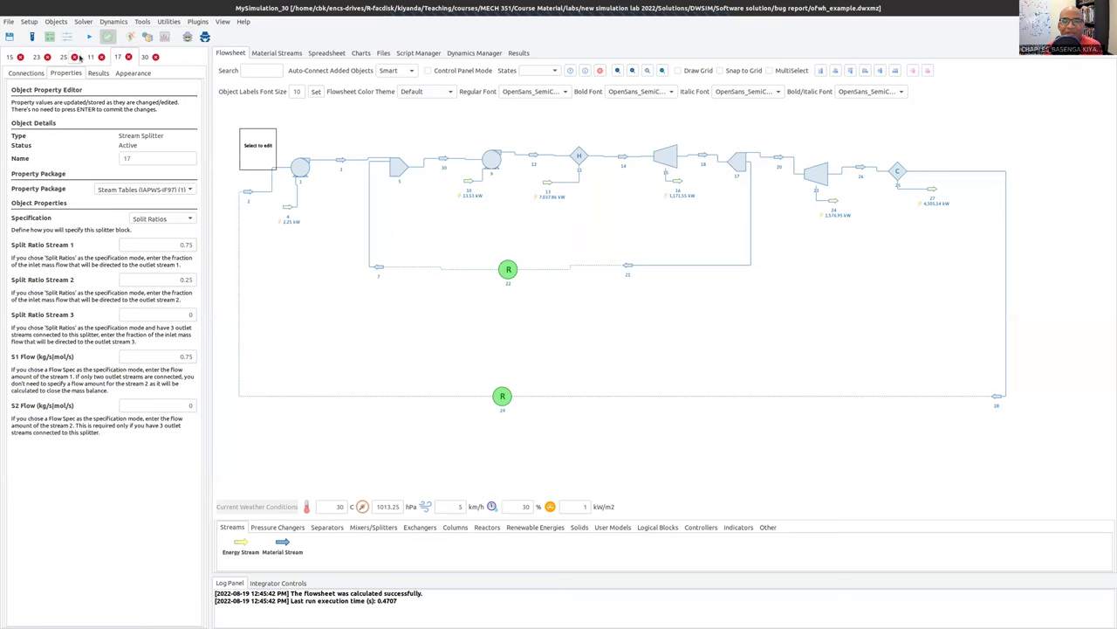
drag(258, 147, 408, 227)
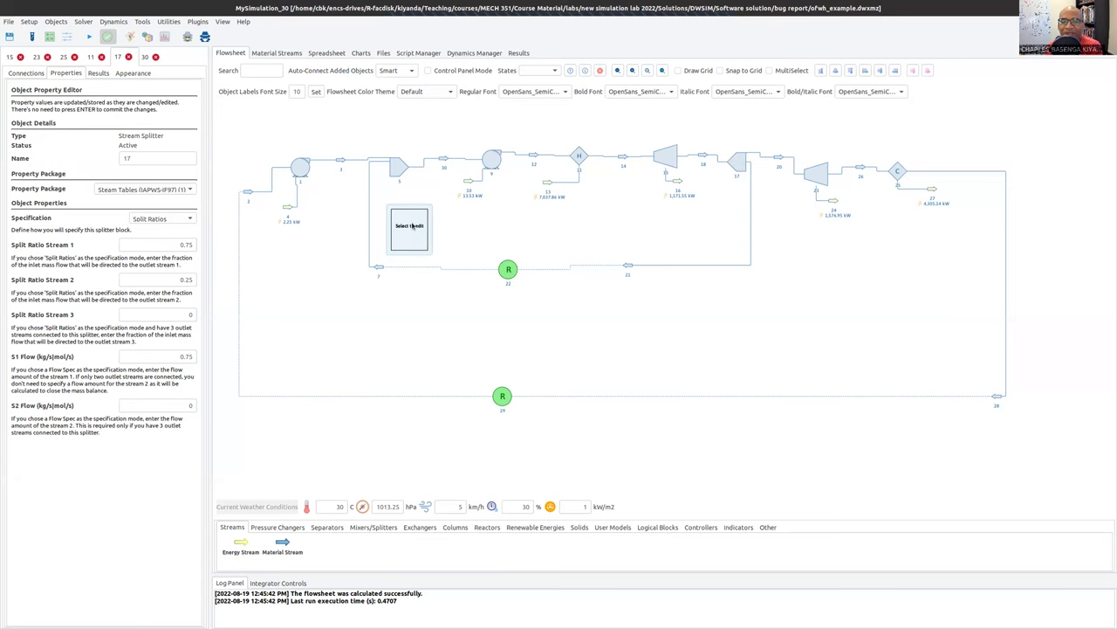
Configure the property table to show Specific Enthalpy (Mixture) and Mass Fraction (Vapor) of material stream 30
double_click(410, 228)
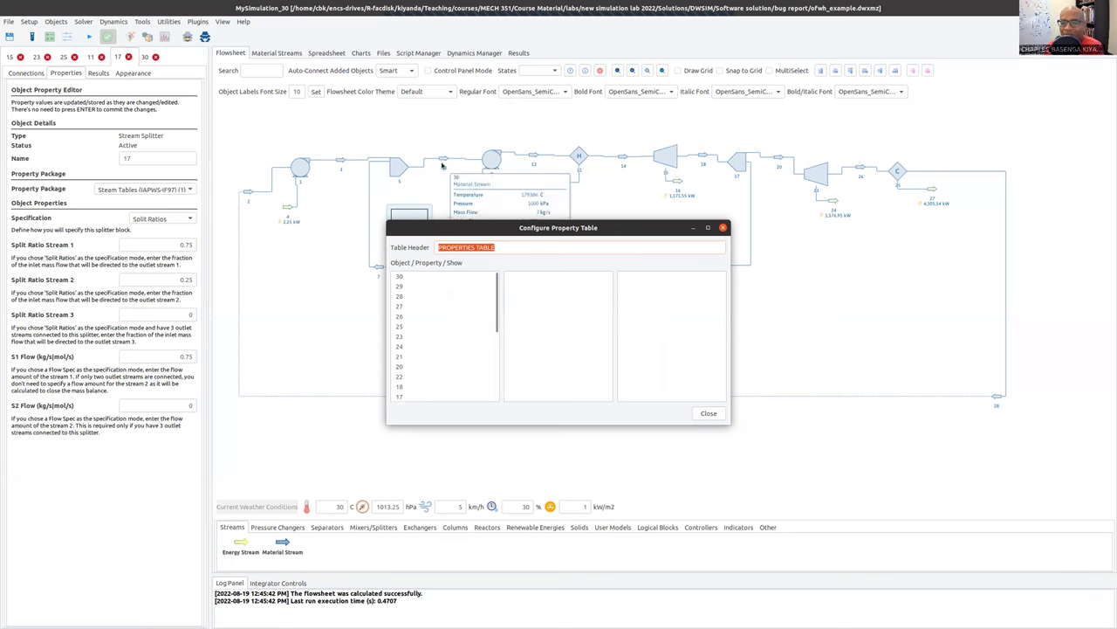
click(422, 276)
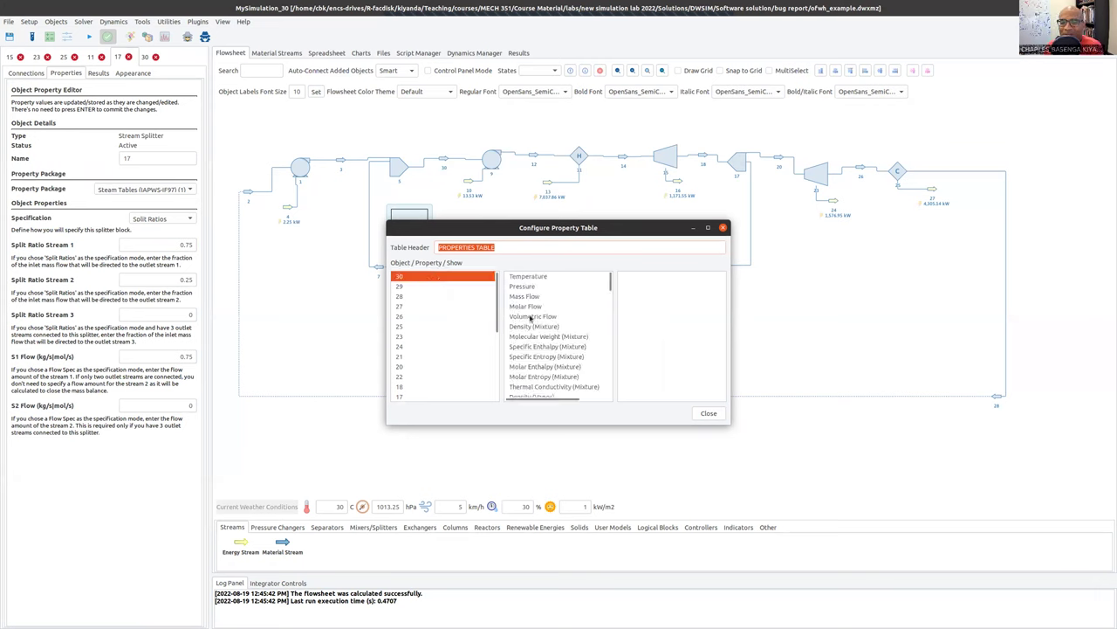
scroll(531, 319, down, 2)
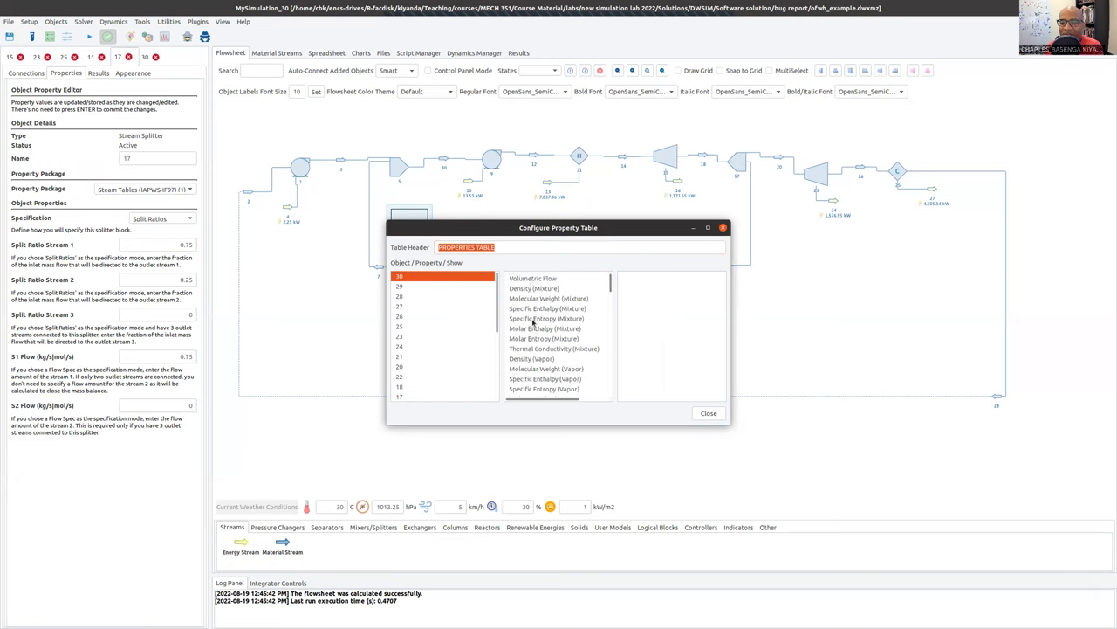
click(536, 310)
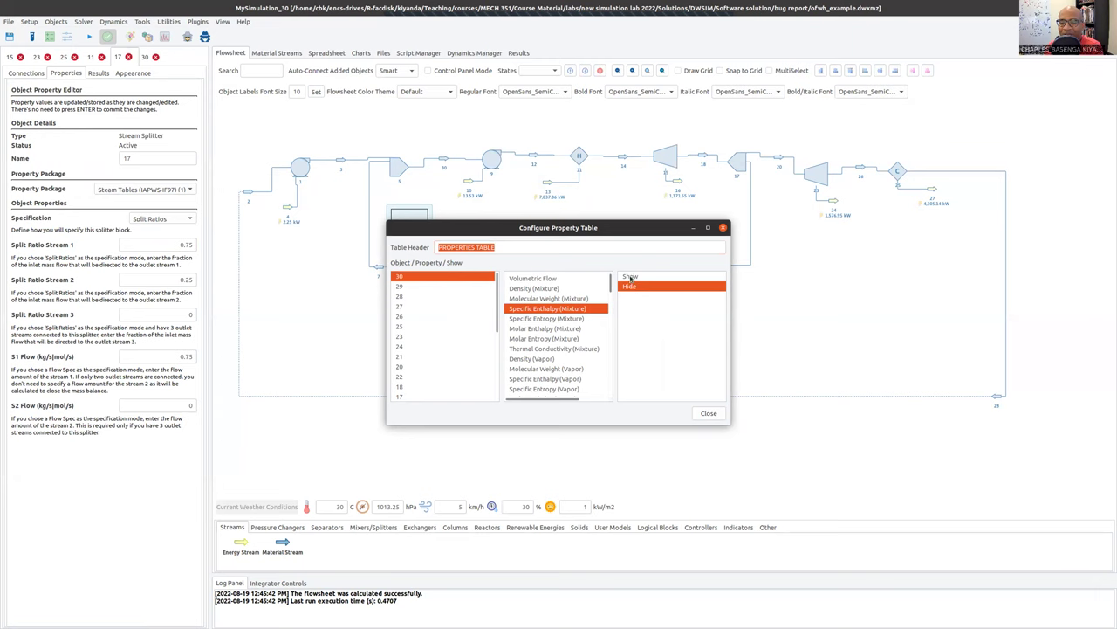
click(630, 277)
scroll(543, 311, down, 3)
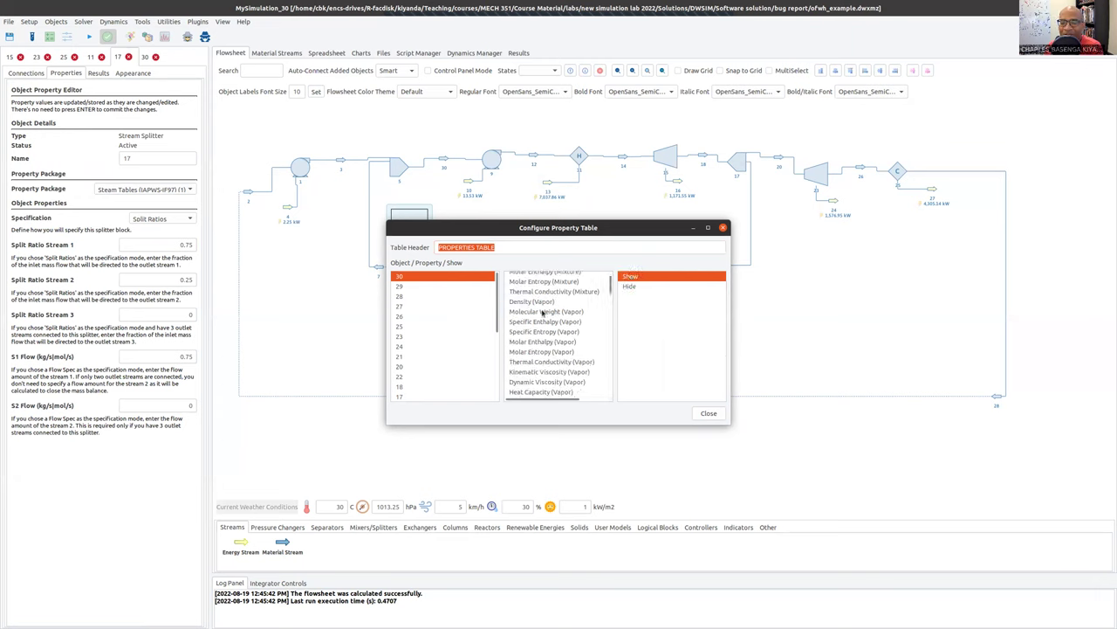
scroll(542, 313, down, 2)
scroll(543, 312, down, 4)
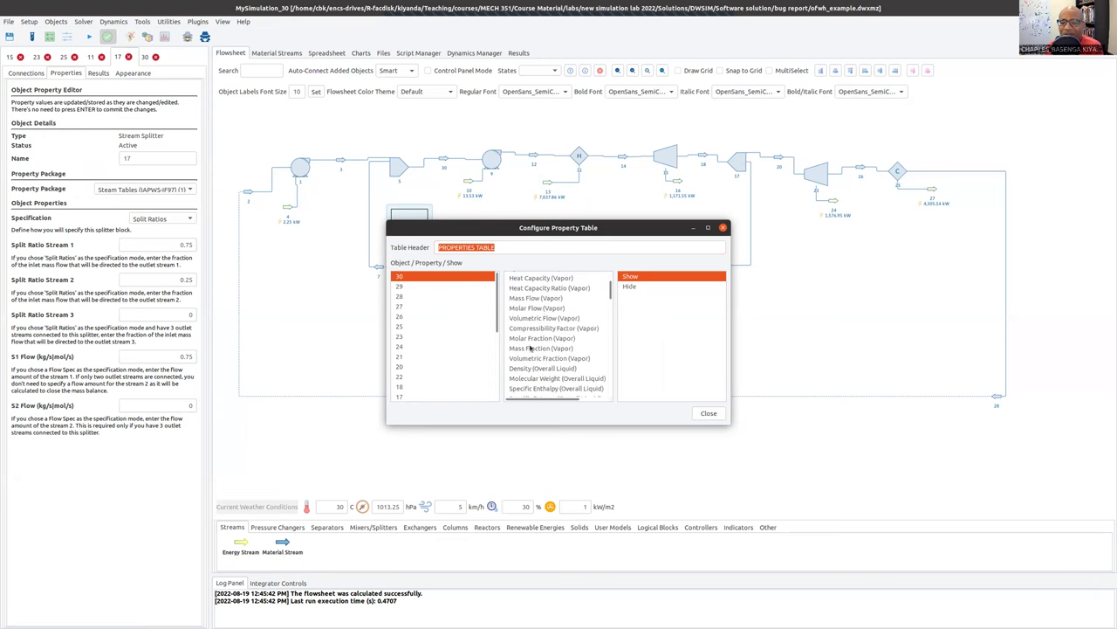
click(533, 348)
click(631, 278)
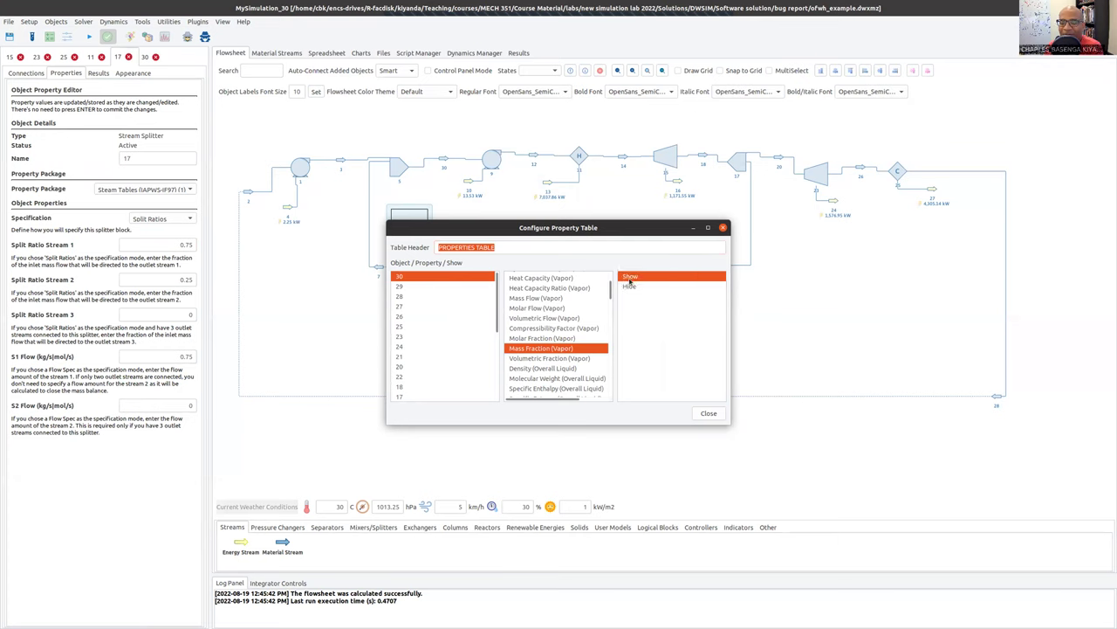
click(709, 414)
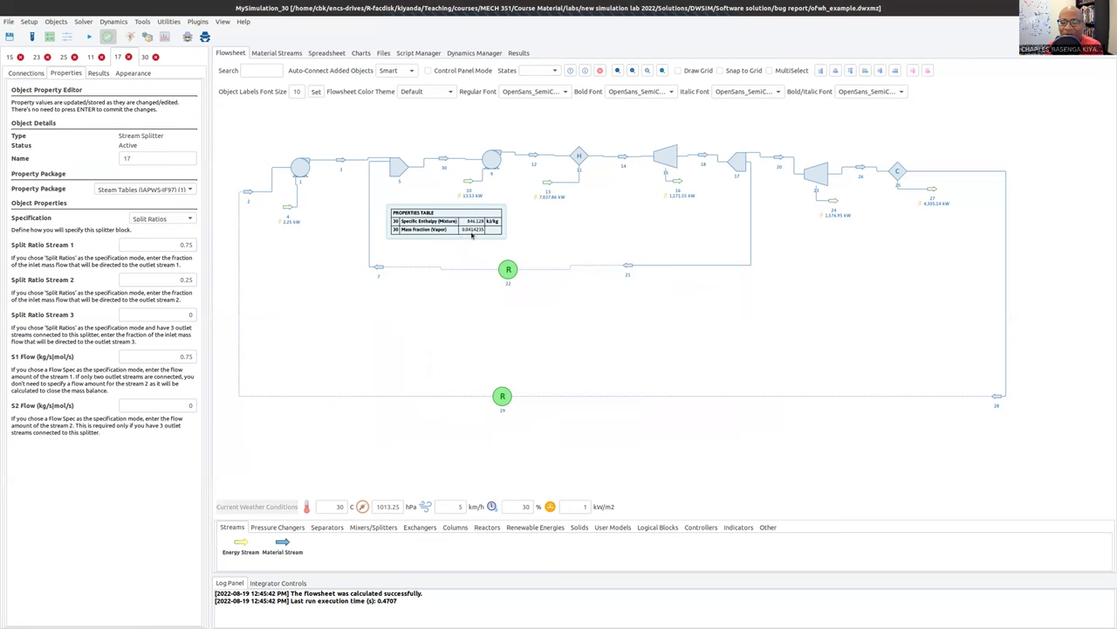
Set splitter 17's split ratios to 0.7 for stream 1 and 0.3 for stream 2, and solve the flowsheet
mouse_move(742, 169)
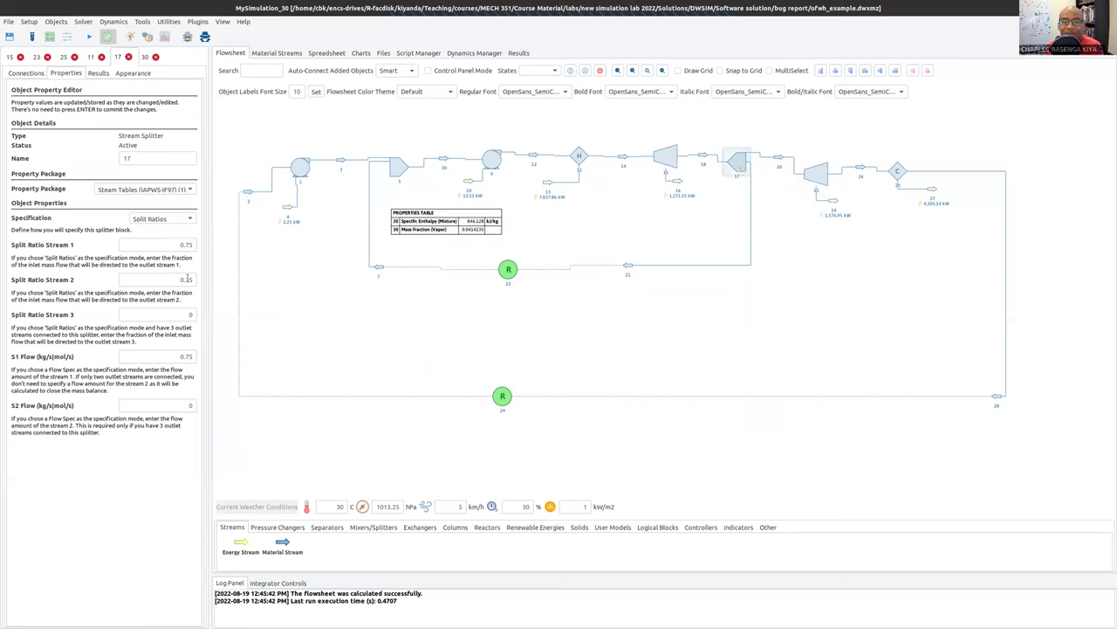
double_click(186, 246)
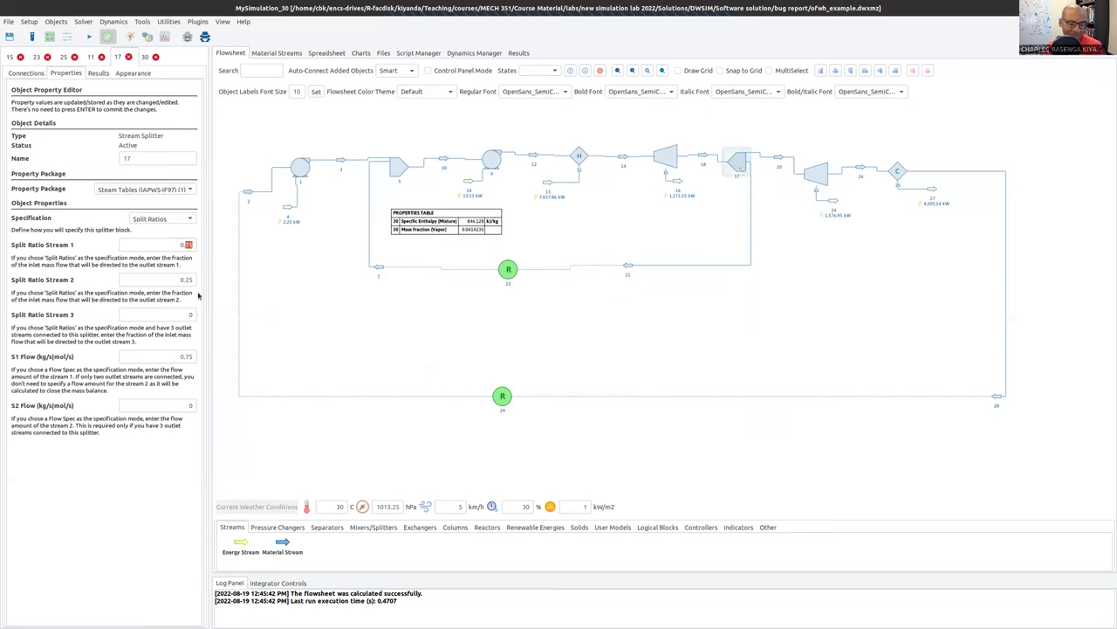
text(0.7)
key(Tab)
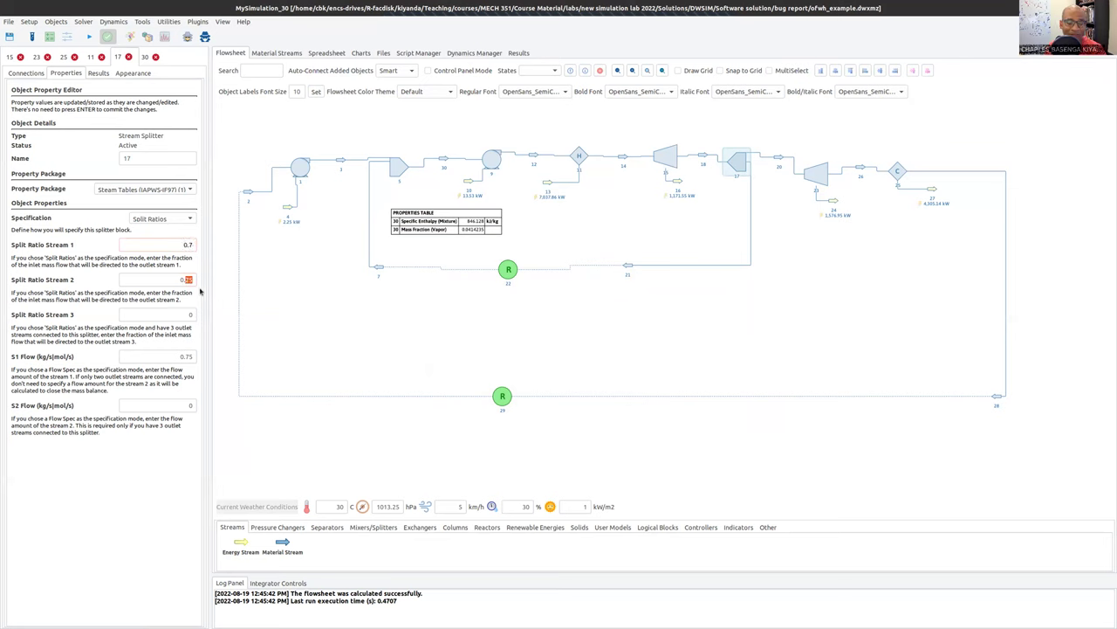
text(0.3)
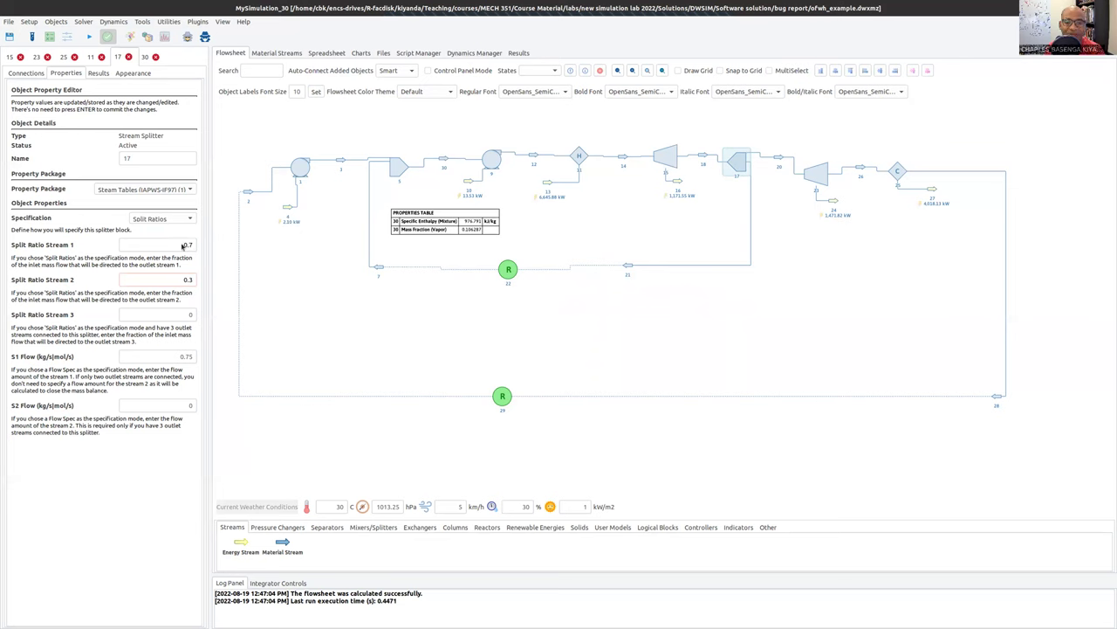
Set splitter 17's split ratios to 0.77 for stream 1 and 0.23 for stream 2, and solve the flowsheet
click(192, 246)
text(7)
click(192, 280)
key(BackSpace)
text(23)
click(88, 38)
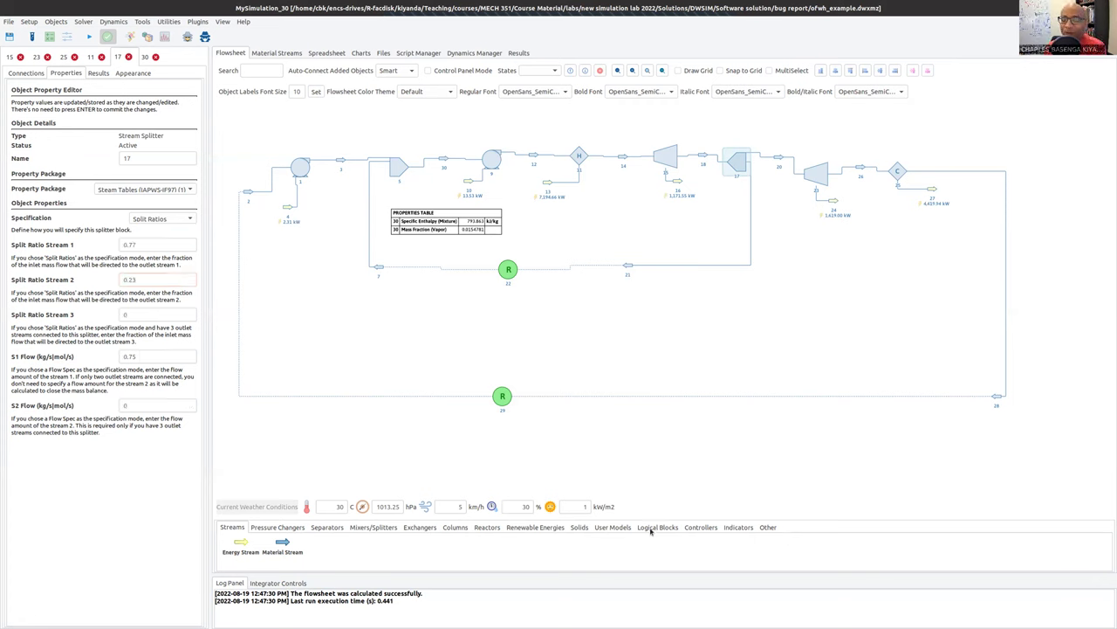
Add a controller block to the flowsheet, above heater 11
click(657, 527)
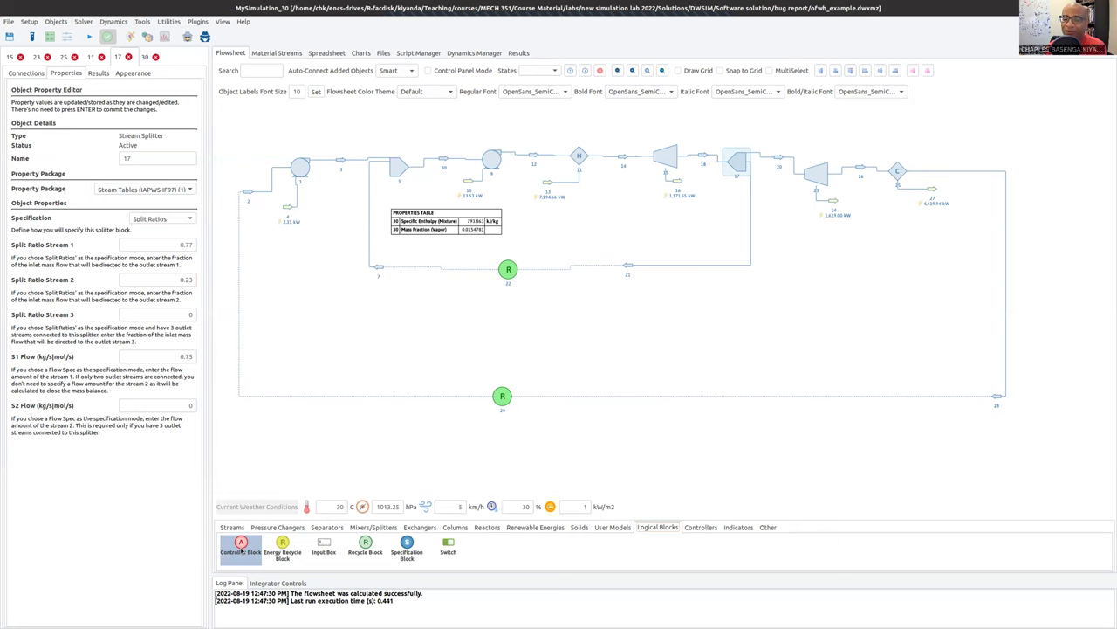
drag(525, 332, 524, 384)
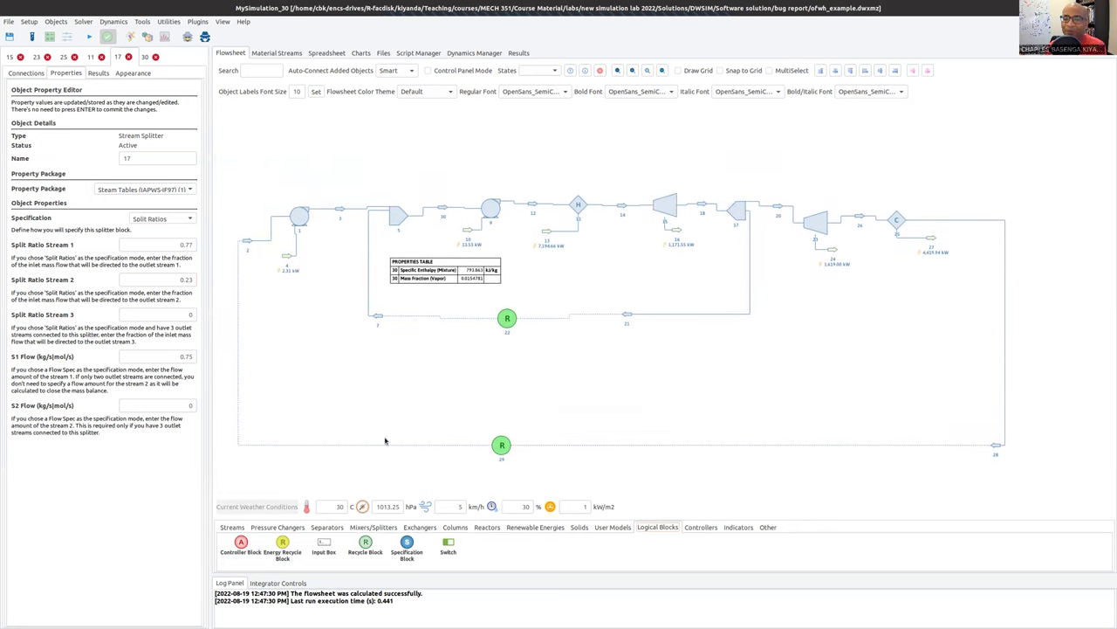
drag(241, 543, 571, 147)
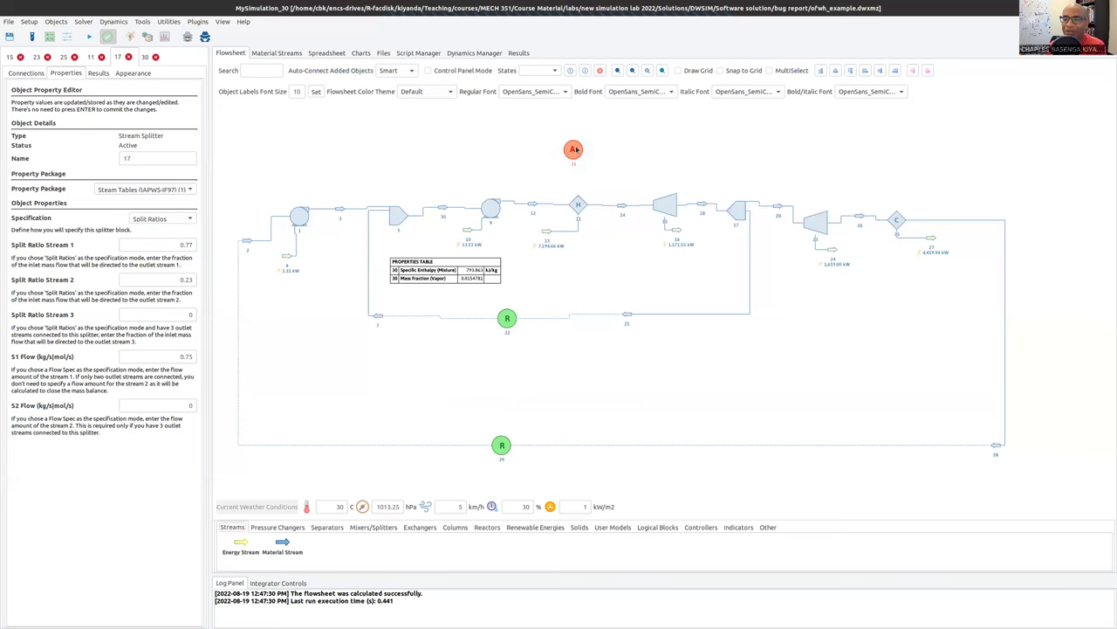
mouse_move(571, 150)
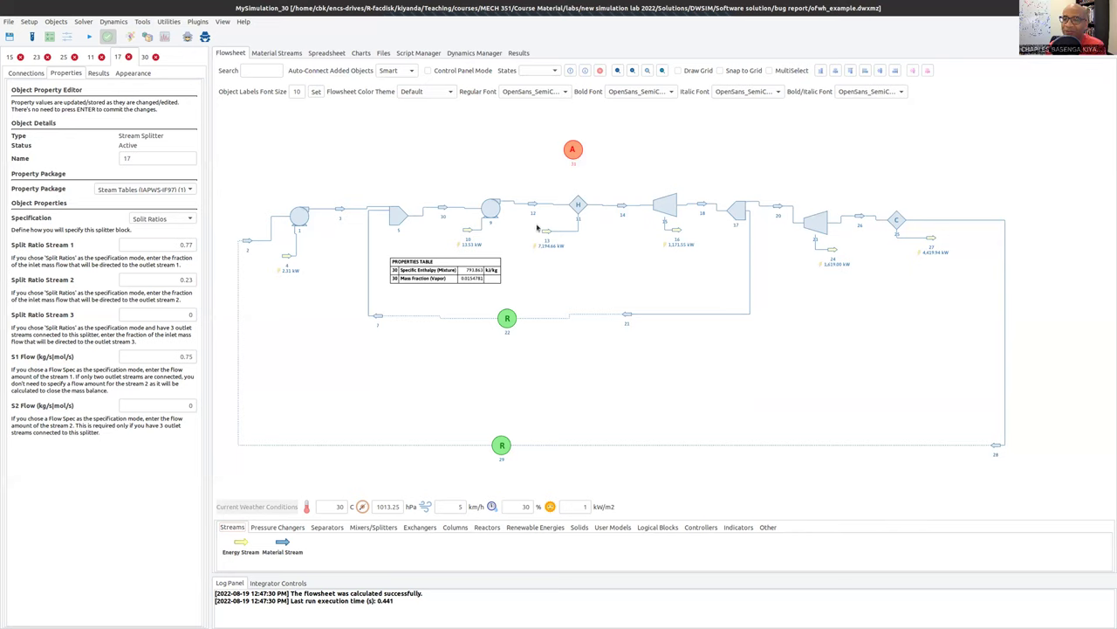
Set the controller block's manipulated object to splitter 17 and its manipulated property to SR1
click(574, 152)
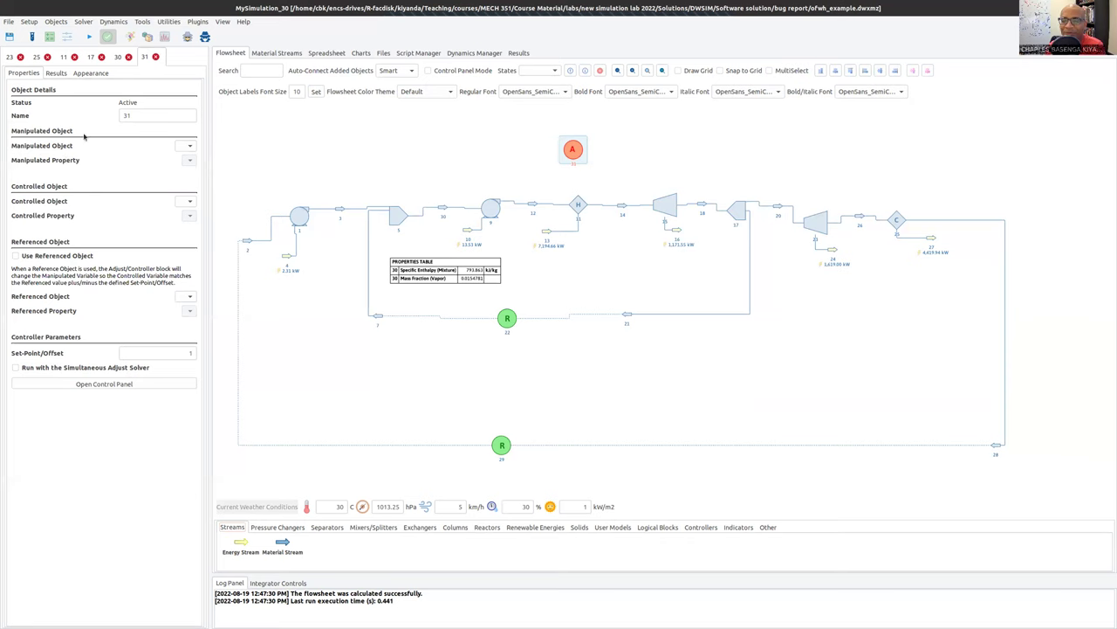
mouse_move(571, 149)
mouse_move(737, 219)
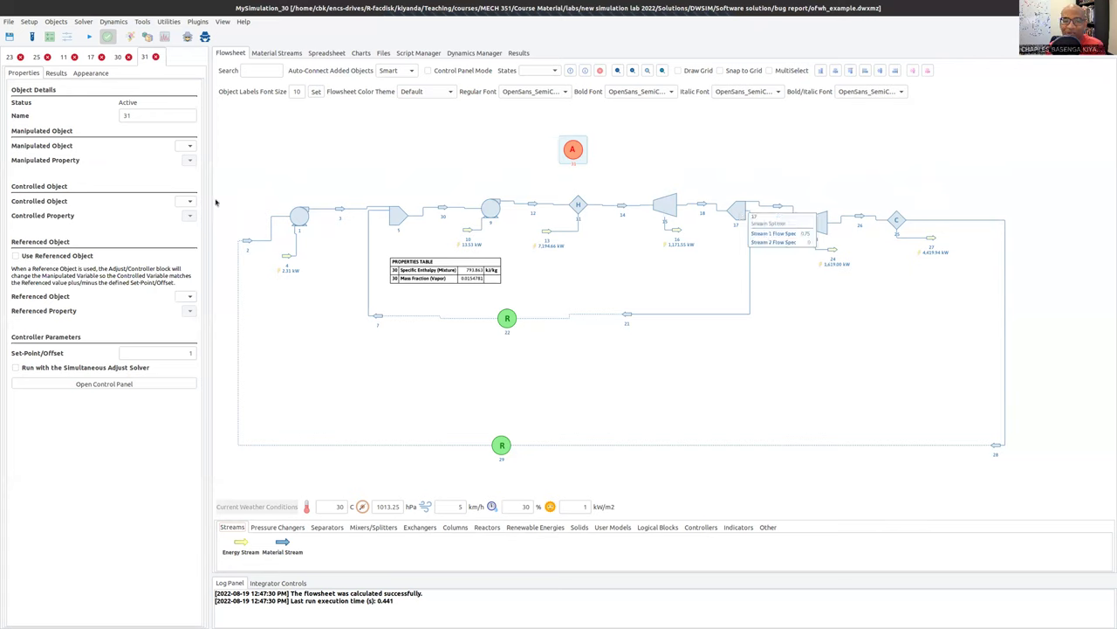
click(185, 147)
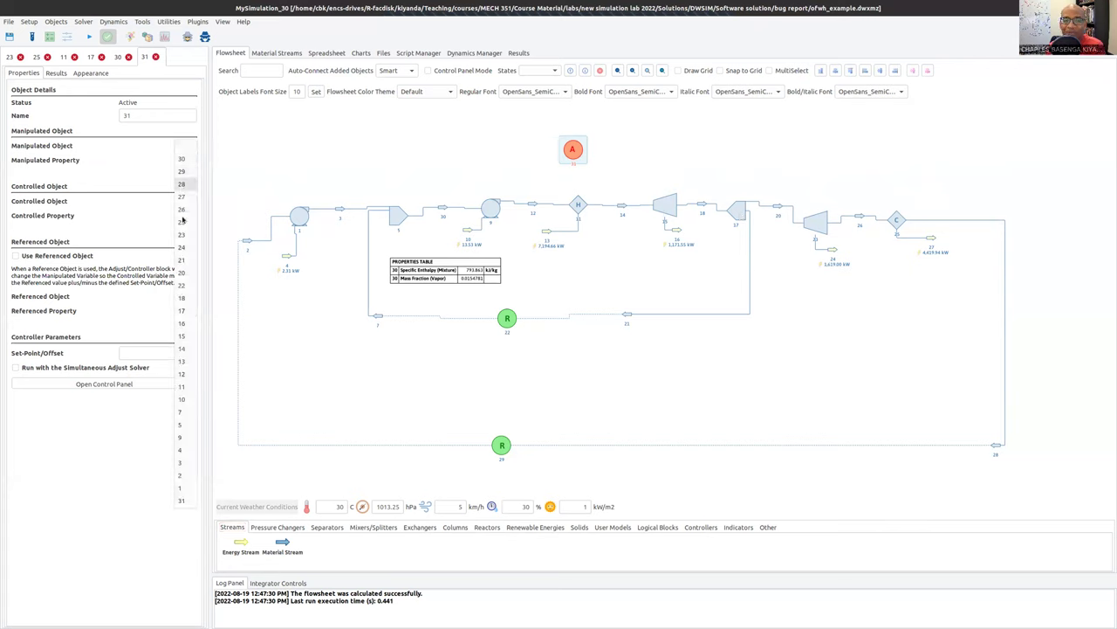
click(182, 311)
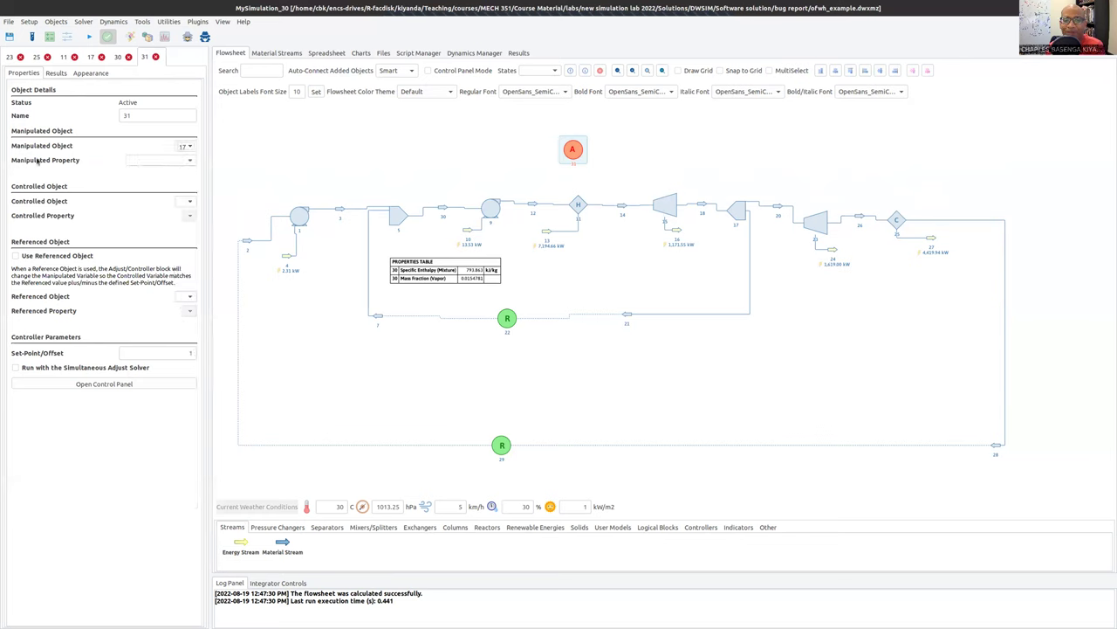
click(184, 162)
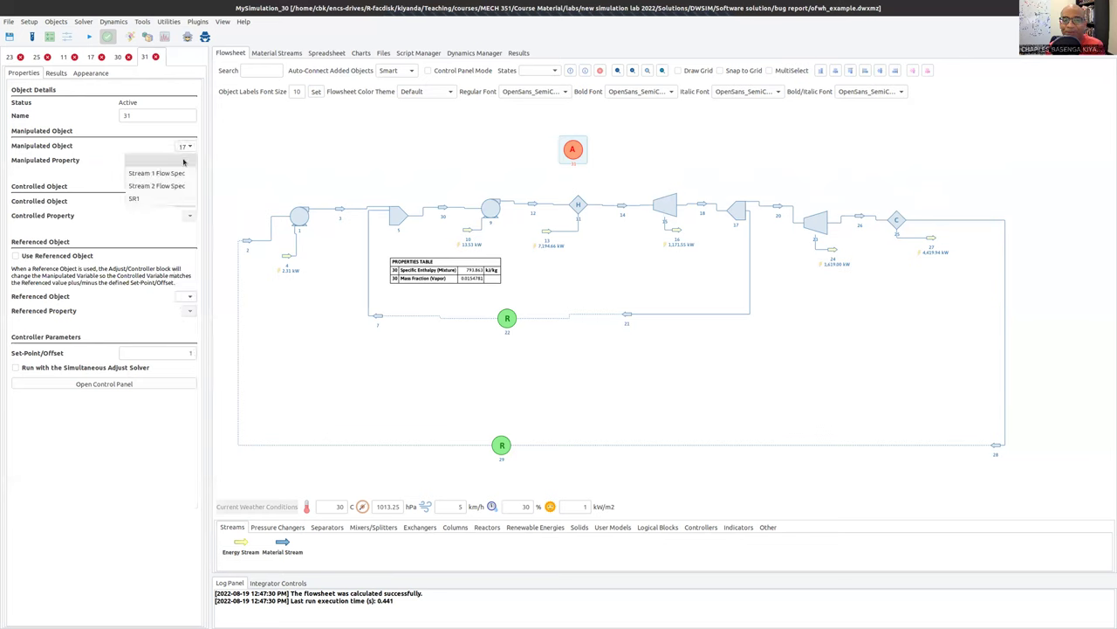
click(131, 199)
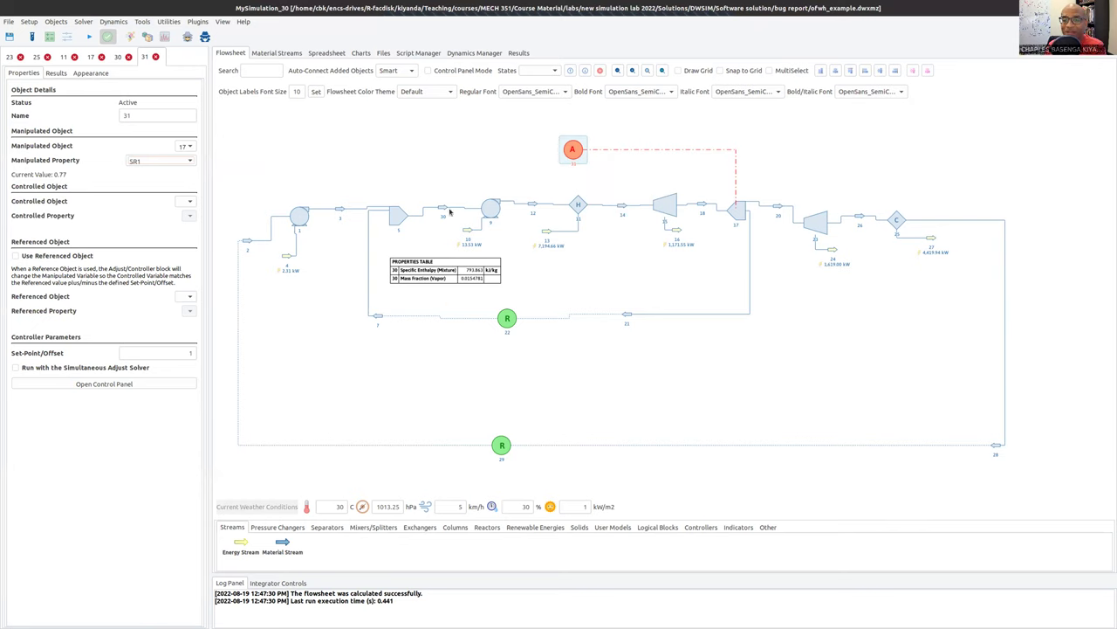
Set the controller block's controlled object to material stream 30 and look through the available controlled properties
click(185, 202)
click(184, 215)
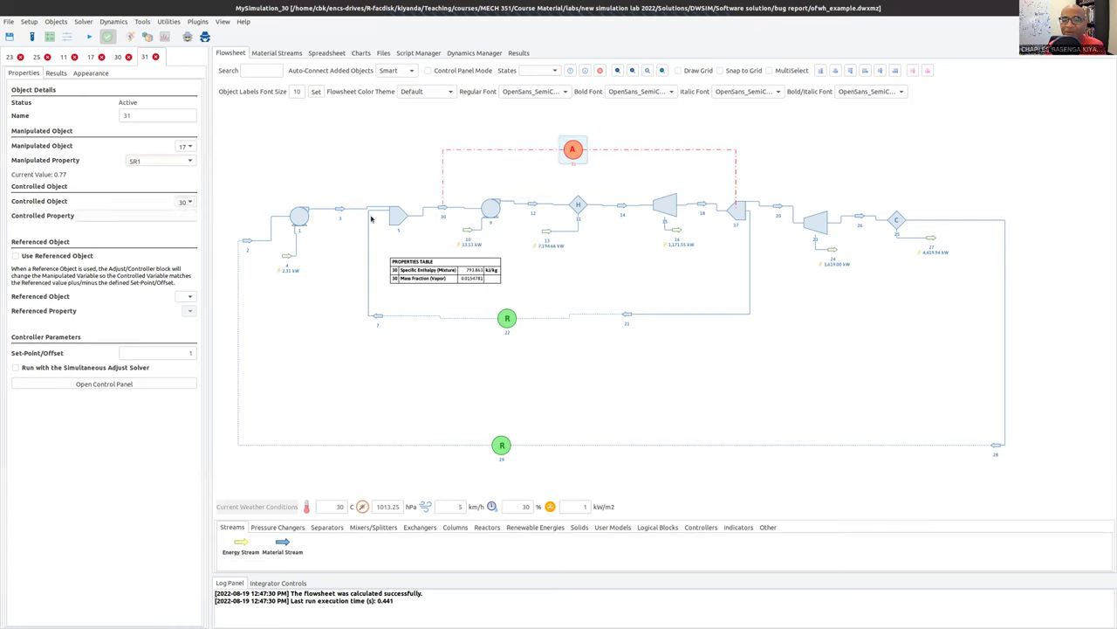
click(111, 218)
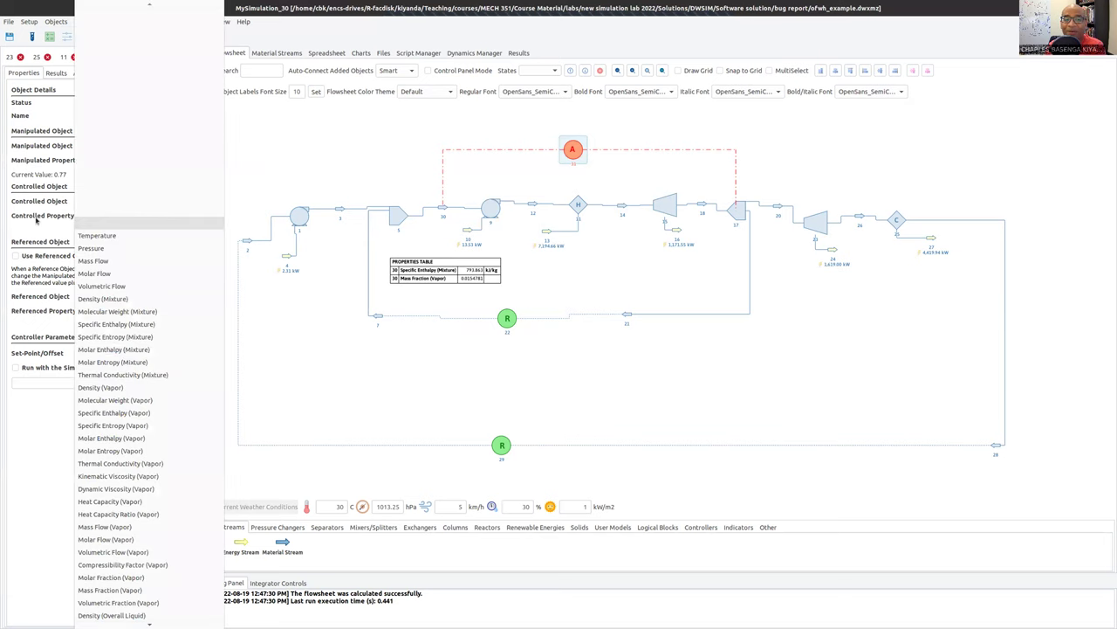
click(93, 219)
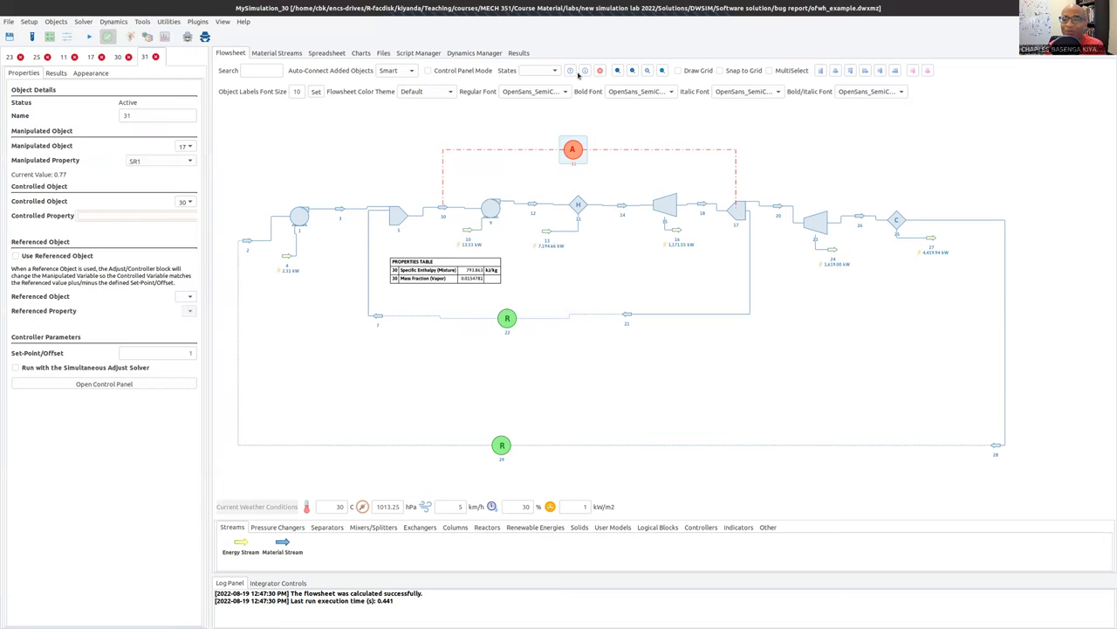
Sketch the cycle with its pumps, boiler, turbines and condenser in the empty area beside the flowsheet, labelling the mixing point 30
drag(803, 255, 395, 261)
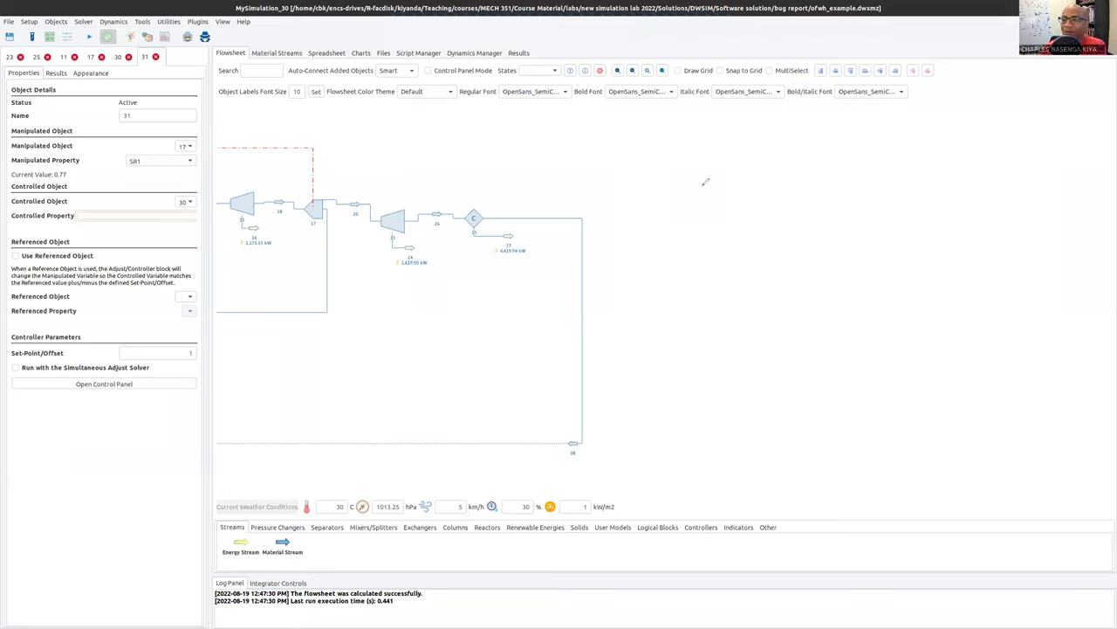
mouse_move(732, 200)
mouse_down()
mouse_move(794, 186)
mouse_move(739, 196)
mouse_move(762, 192)
mouse_move(764, 212)
mouse_move(709, 191)
mouse_move(700, 171)
mouse_move(709, 170)
mouse_move(705, 138)
mouse_move(747, 139)
mouse_move(708, 137)
mouse_move(702, 168)
mouse_up()
click(706, 141)
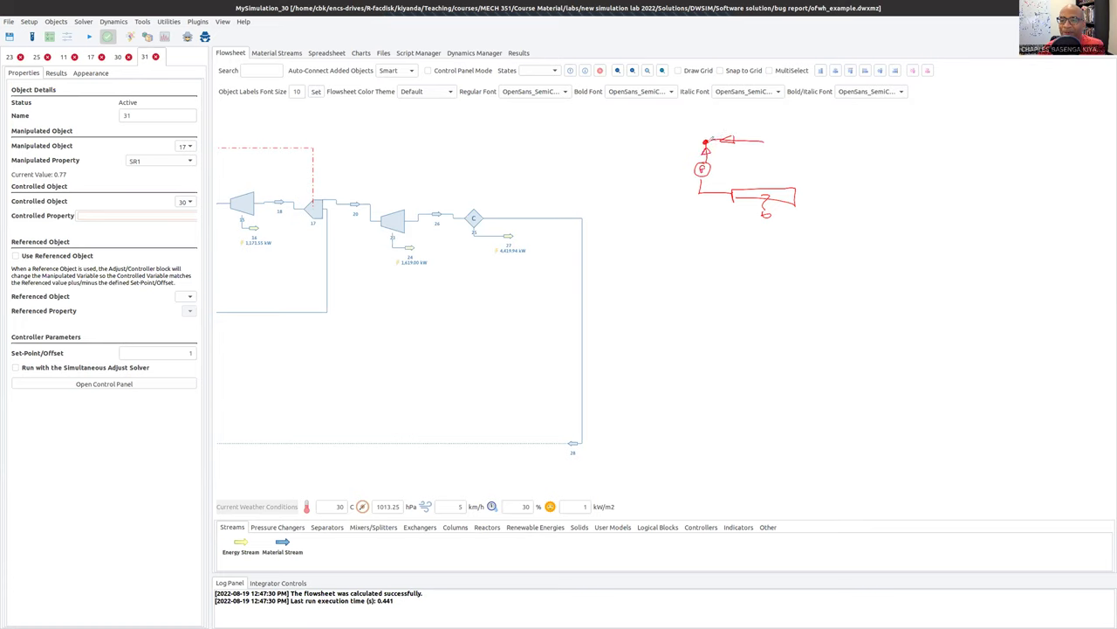
mouse_move(707, 127)
mouse_down()
mouse_move(753, 108)
mouse_move(710, 104)
mouse_move(783, 107)
mouse_move(779, 125)
mouse_move(792, 114)
mouse_move(793, 140)
mouse_move(774, 139)
mouse_move(797, 143)
mouse_move(781, 158)
mouse_move(792, 159)
mouse_move(810, 199)
mouse_up()
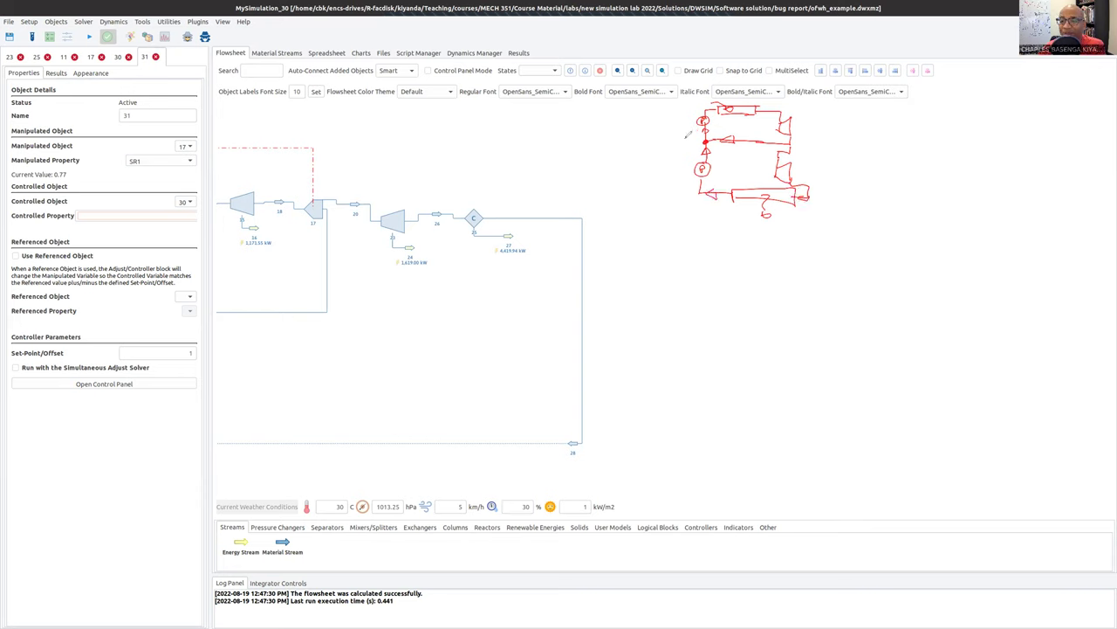
drag(682, 135, 693, 141)
Draw a T-s diagram beside the cycle sketch, with labelled T and S axes and a saturation dome
mouse_move(866, 120)
mouse_down()
mouse_move(861, 219)
mouse_move(1022, 225)
mouse_move(1028, 237)
mouse_up()
mouse_move(860, 124)
mouse_down()
mouse_move(869, 124)
mouse_move(857, 110)
mouse_move(851, 118)
mouse_up()
drag(932, 131, 878, 190)
drag(930, 130, 987, 202)
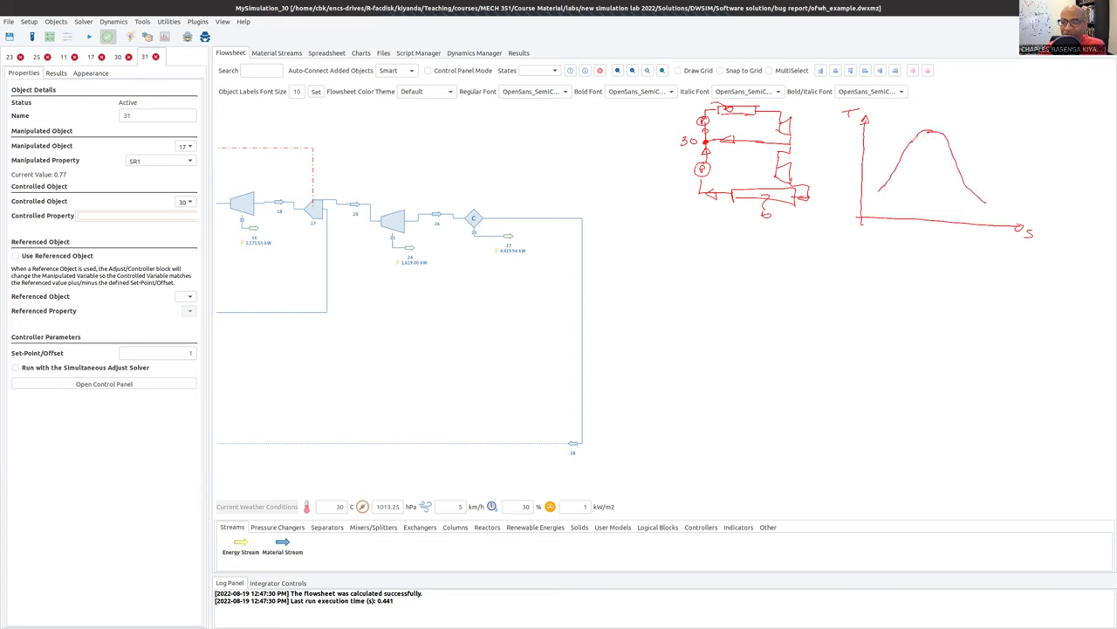
Add three constant-pressure lines across the saturation dome and label them 5 MPa, 1 MPa and 10 kPa
mouse_move(909, 145)
mouse_down()
mouse_move(960, 145)
mouse_move(1008, 114)
mouse_up()
mouse_move(933, 131)
mouse_down()
mouse_move(885, 178)
mouse_move(905, 161)
mouse_move(967, 168)
mouse_move(1006, 146)
mouse_up()
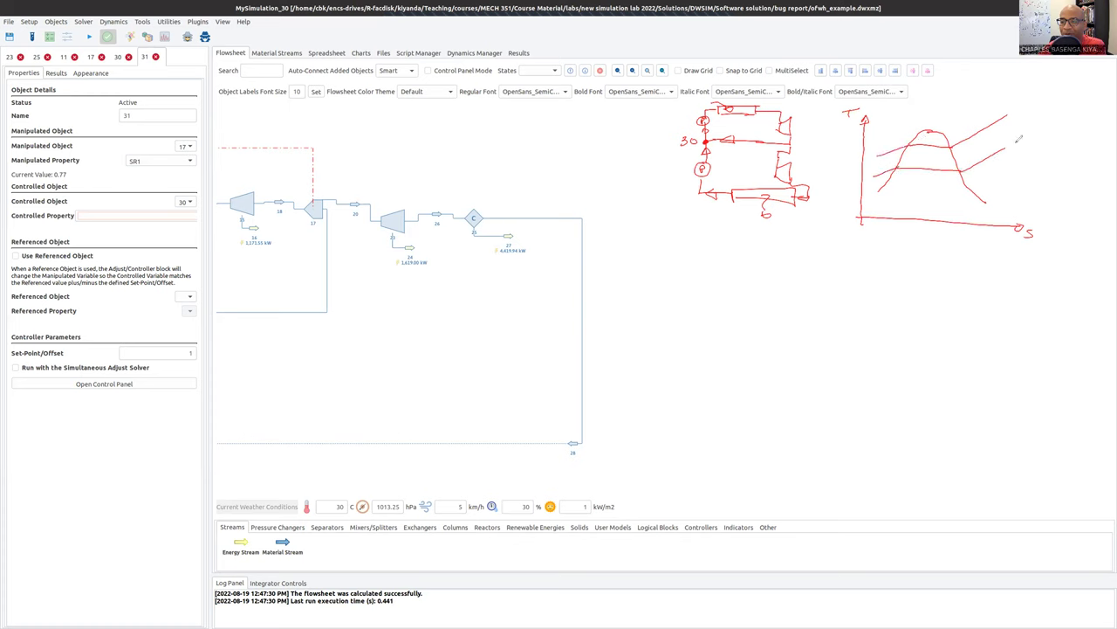
mouse_move(869, 189)
mouse_down()
mouse_move(988, 183)
mouse_move(1030, 162)
mouse_up()
drag(880, 187, 869, 203)
mouse_move(1022, 175)
mouse_down()
mouse_move(1043, 157)
mouse_move(1060, 166)
mouse_up()
drag(1064, 165, 1079, 161)
mouse_move(1027, 129)
mouse_down()
mouse_move(1026, 142)
mouse_move(1069, 141)
mouse_up()
mouse_move(1021, 101)
mouse_down()
mouse_move(1017, 111)
mouse_move(1055, 106)
mouse_up()
drag(1069, 105, 1072, 112)
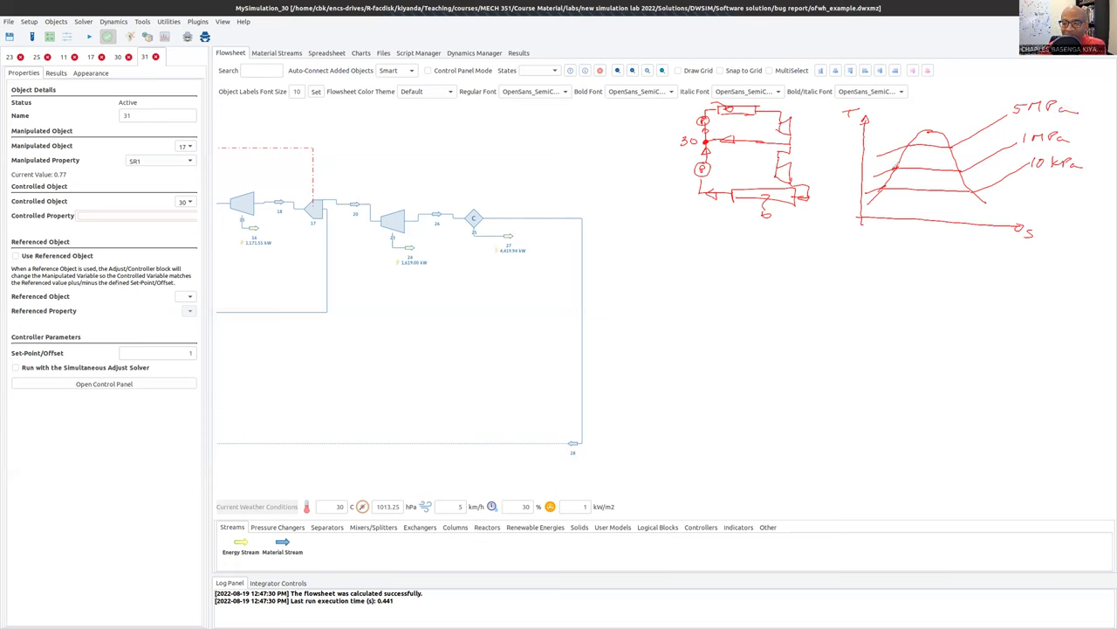
Mark the saturated-liquid point on the 1 MPa line of the T-s diagram and annotate the two-phase span as x∈[0,1]
drag(898, 167, 894, 170)
mouse_move(913, 174)
mouse_down()
mouse_move(945, 164)
mouse_move(907, 162)
mouse_move(981, 153)
mouse_up()
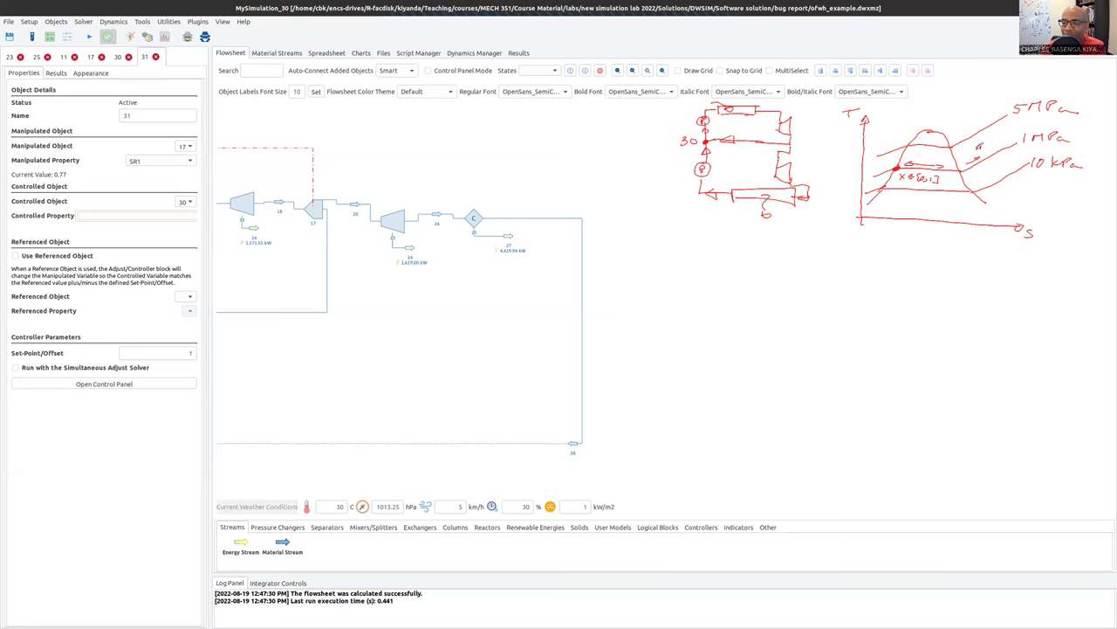
mouse_move(976, 140)
mouse_down()
mouse_move(993, 146)
mouse_move(973, 152)
mouse_move(986, 138)
mouse_move(976, 143)
mouse_up()
Mark the subcooled side of the 1 MPa line and project the saturated-liquid point down to the S axis, labelled f
mouse_move(883, 164)
mouse_down()
mouse_move(871, 172)
mouse_move(882, 162)
mouse_up()
drag(896, 175, 897, 214)
drag(1000, 258, 1032, 233)
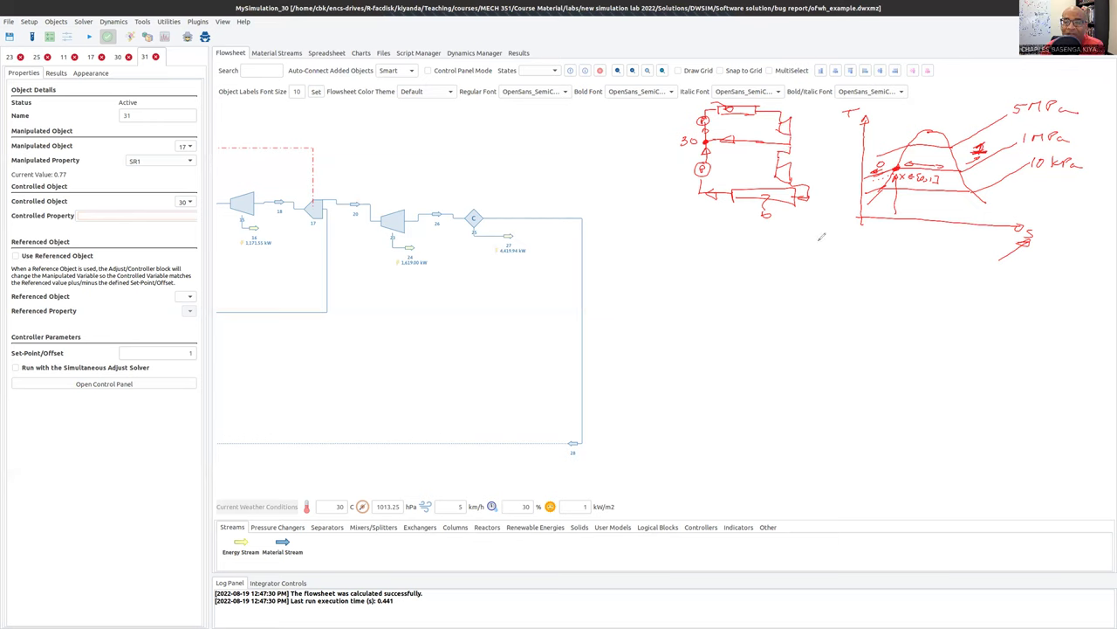
mouse_move(901, 213)
mouse_down()
mouse_move(892, 224)
mouse_move(902, 229)
mouse_up()
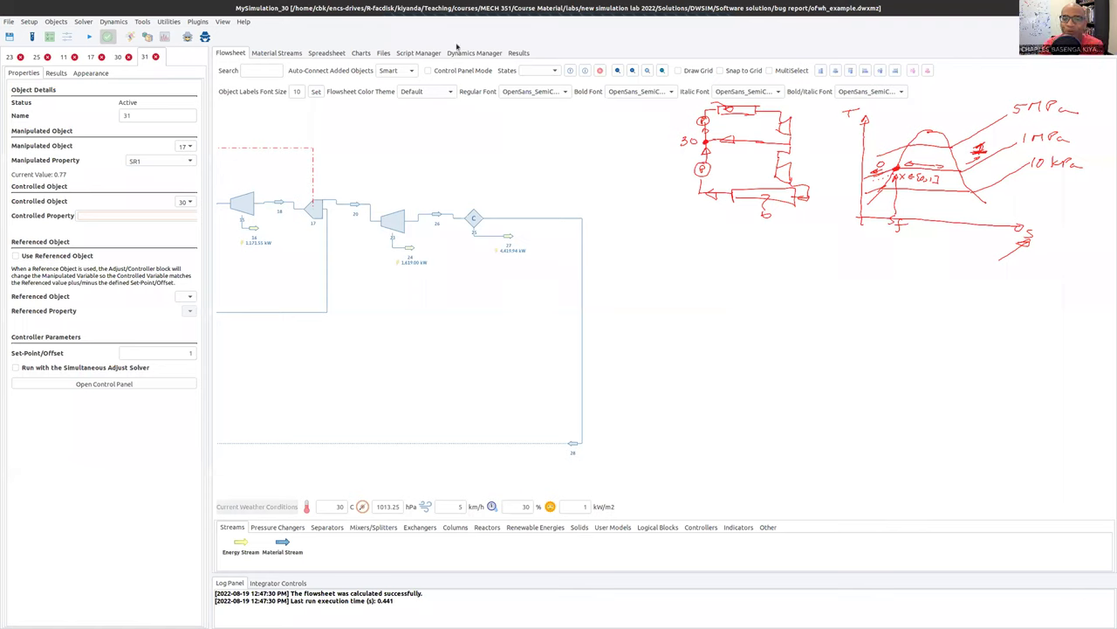
Set the controller block's controlled property for stream 30 to Specific Enthalpy (Mixture)
drag(450, 170, 679, 192)
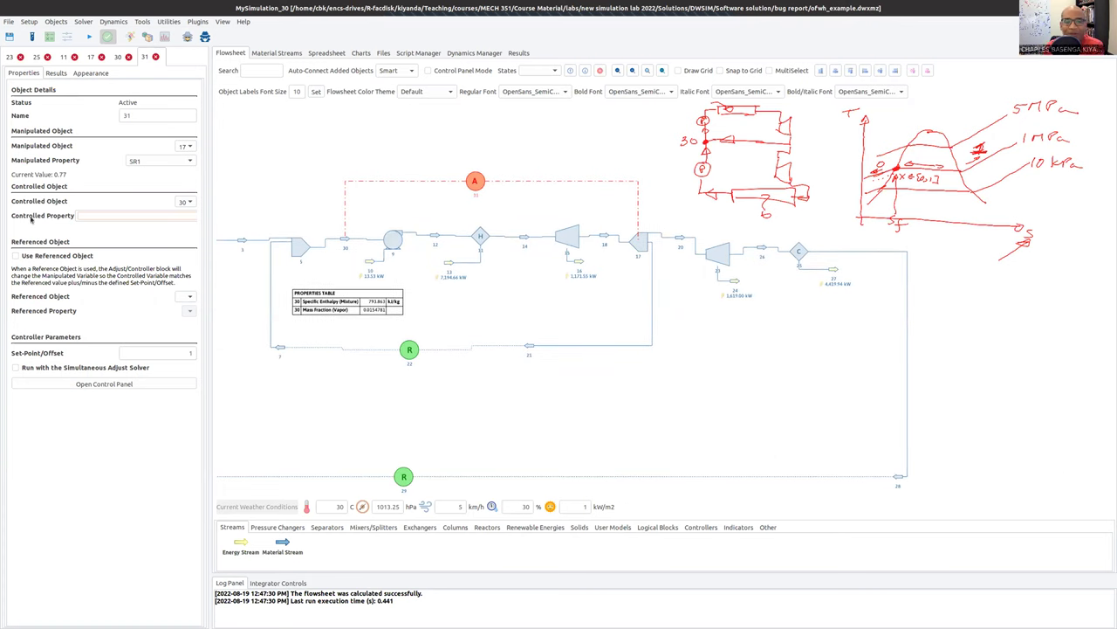
click(101, 219)
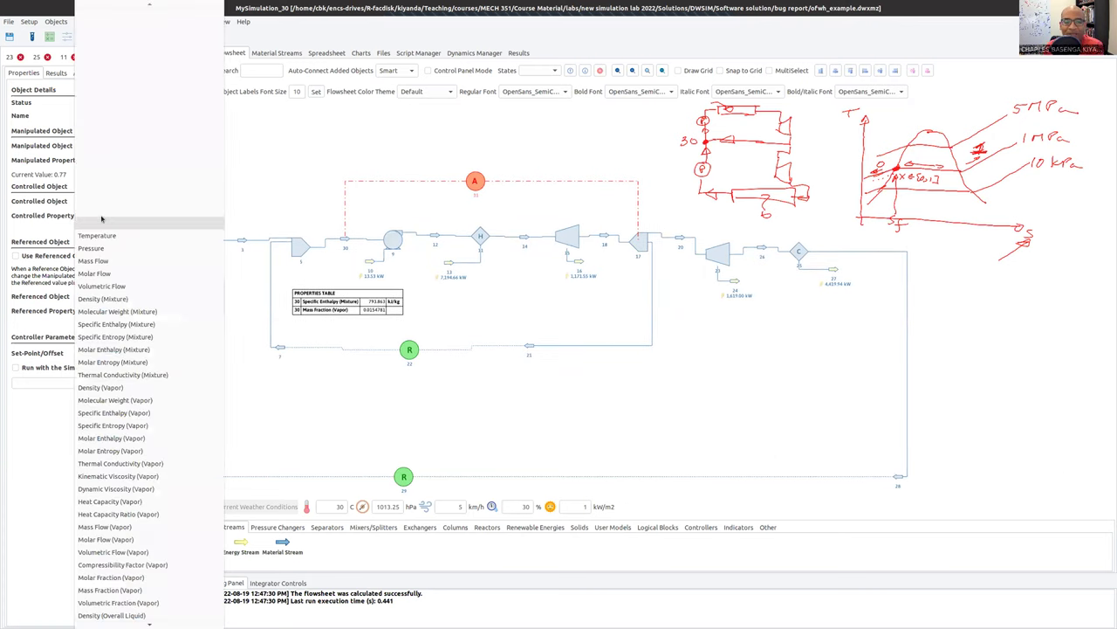
click(96, 325)
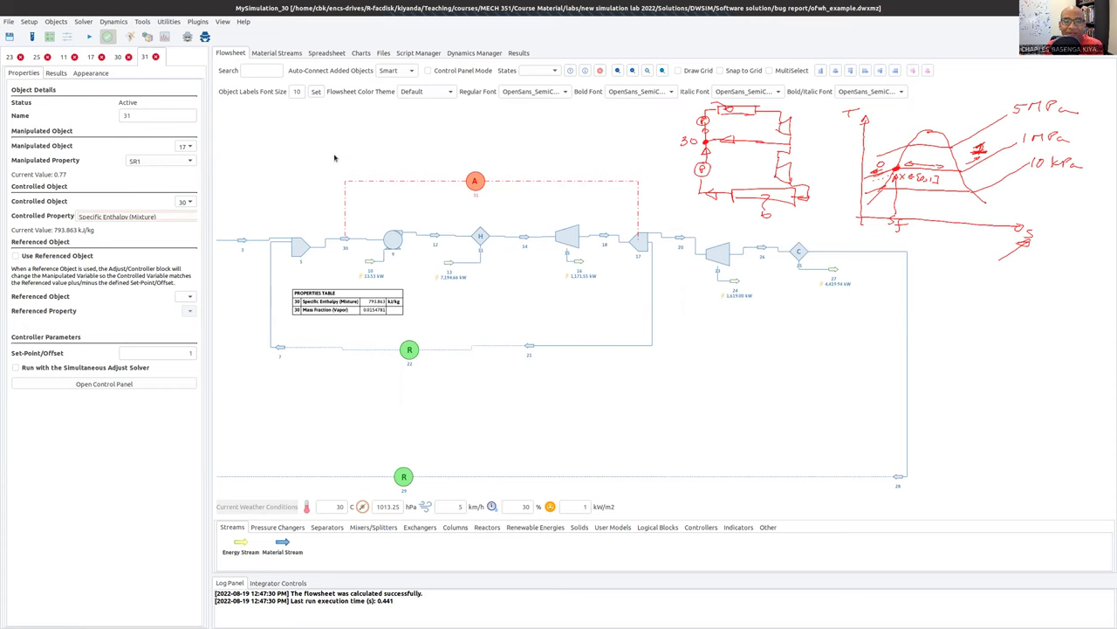
Add a separate material stream in the empty area above the flowsheet and open its properties
scroll(364, 157, left, 3)
scroll(365, 157, up, 1)
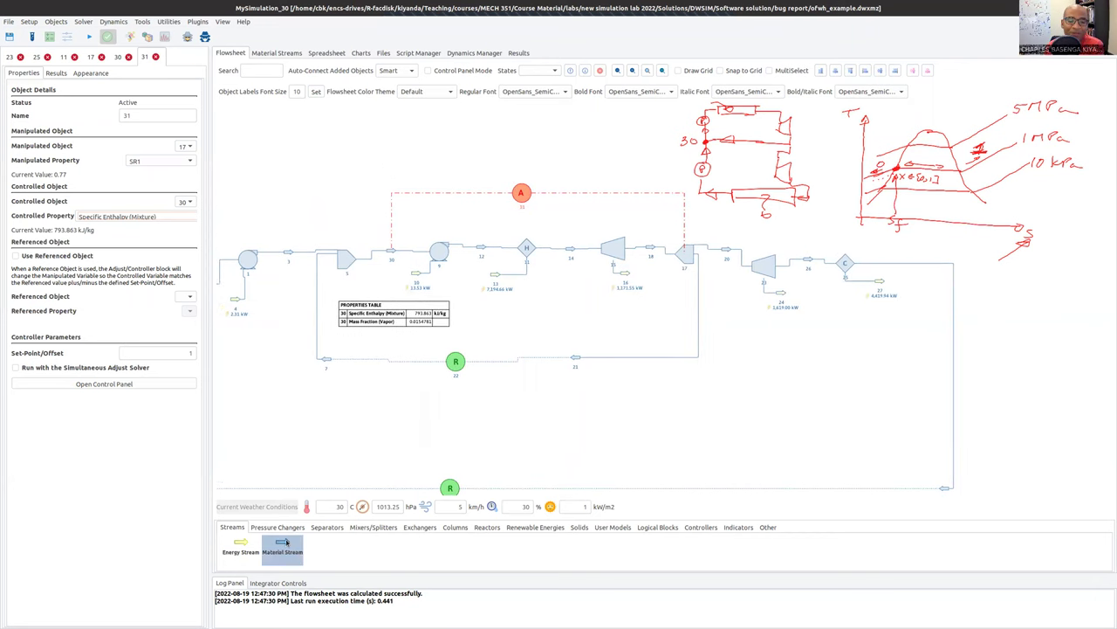
drag(286, 542, 324, 143)
click(373, 527)
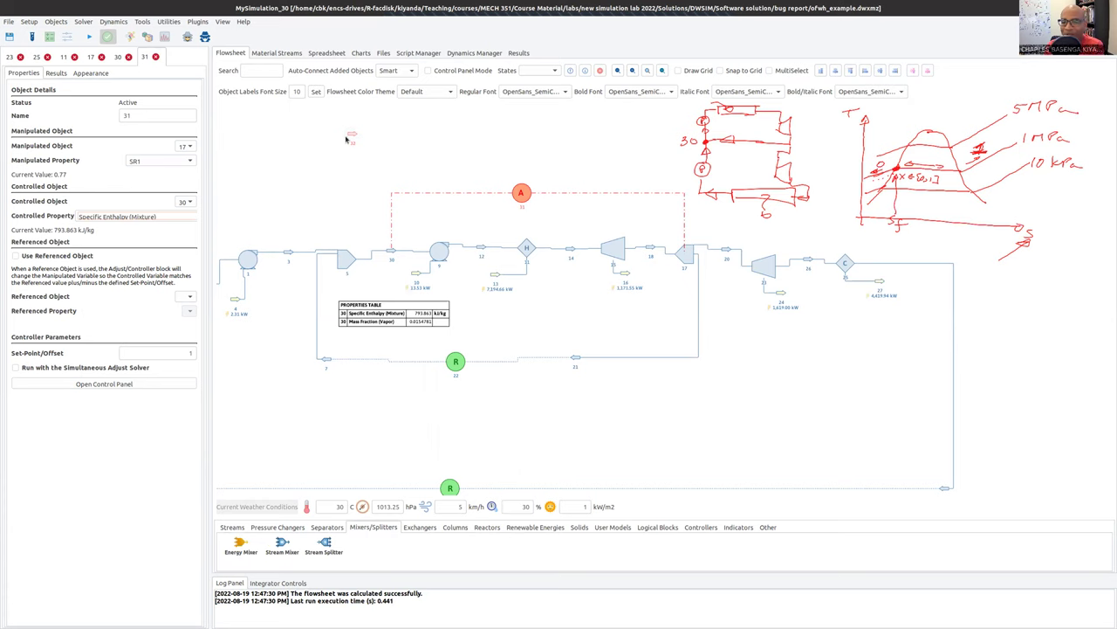
click(351, 135)
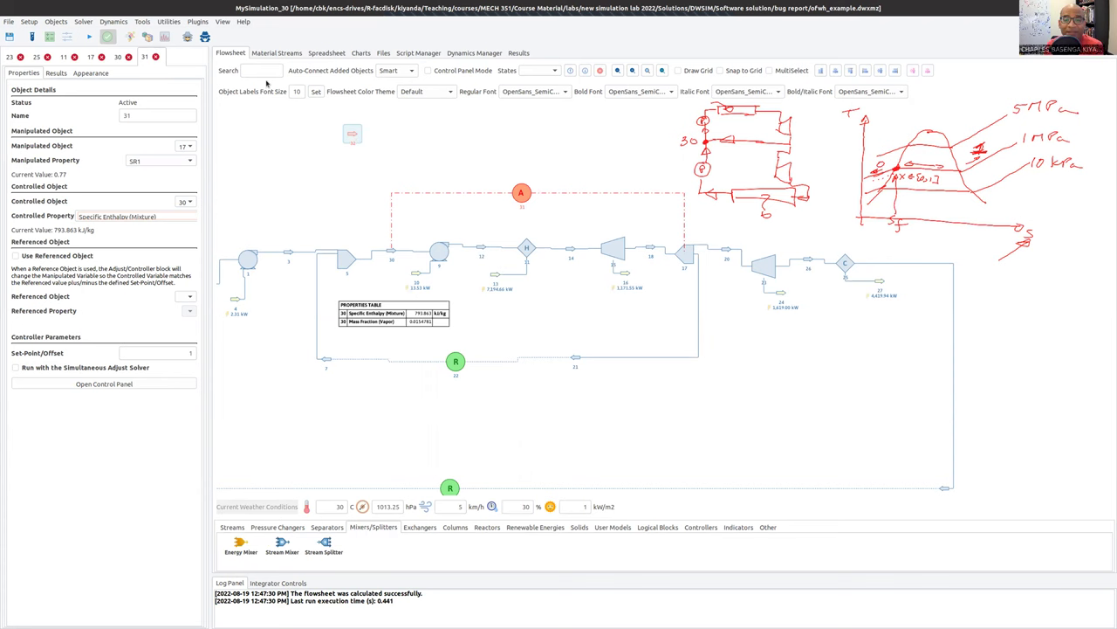
click(345, 142)
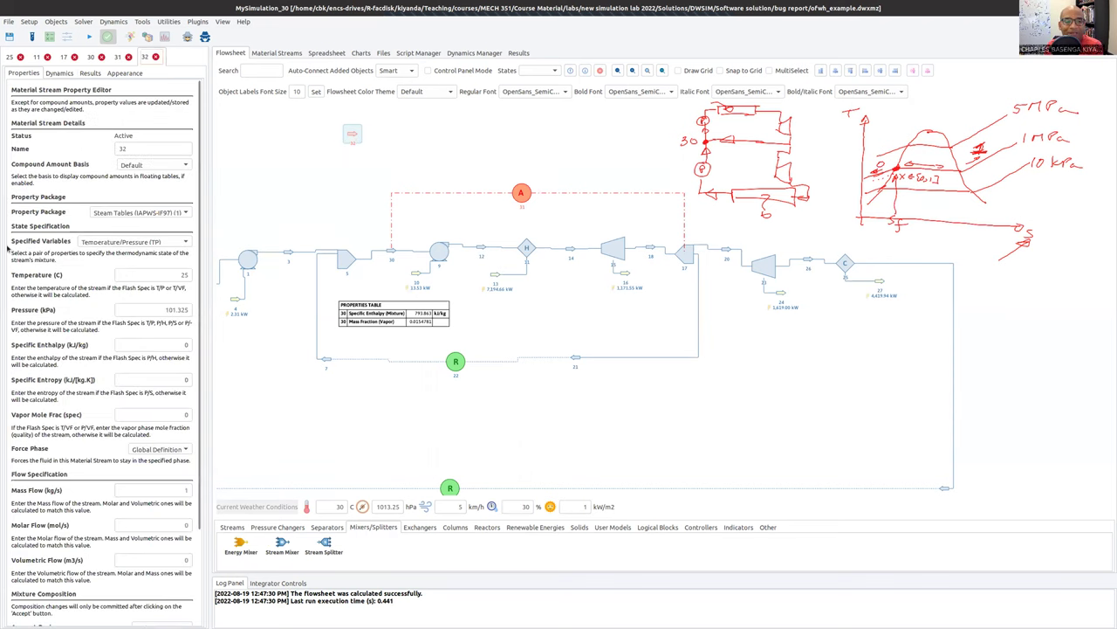
Specify the new stream by Pressure/VaporFraction (PVF), with a pressure of 1000 kPa and a vapor mole fraction of 0
click(111, 242)
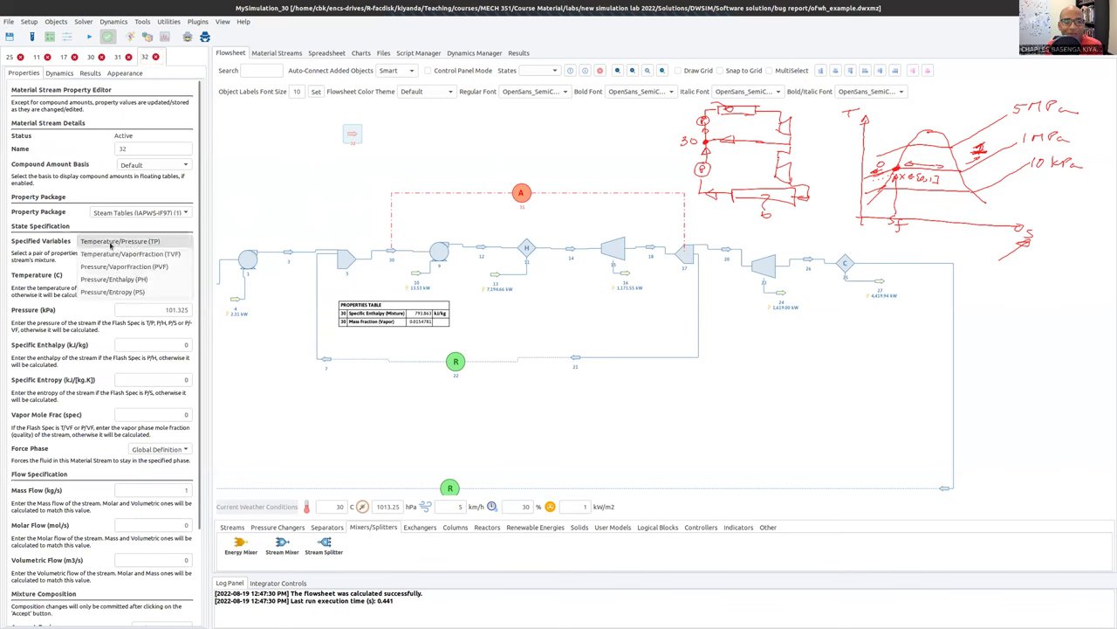
click(111, 266)
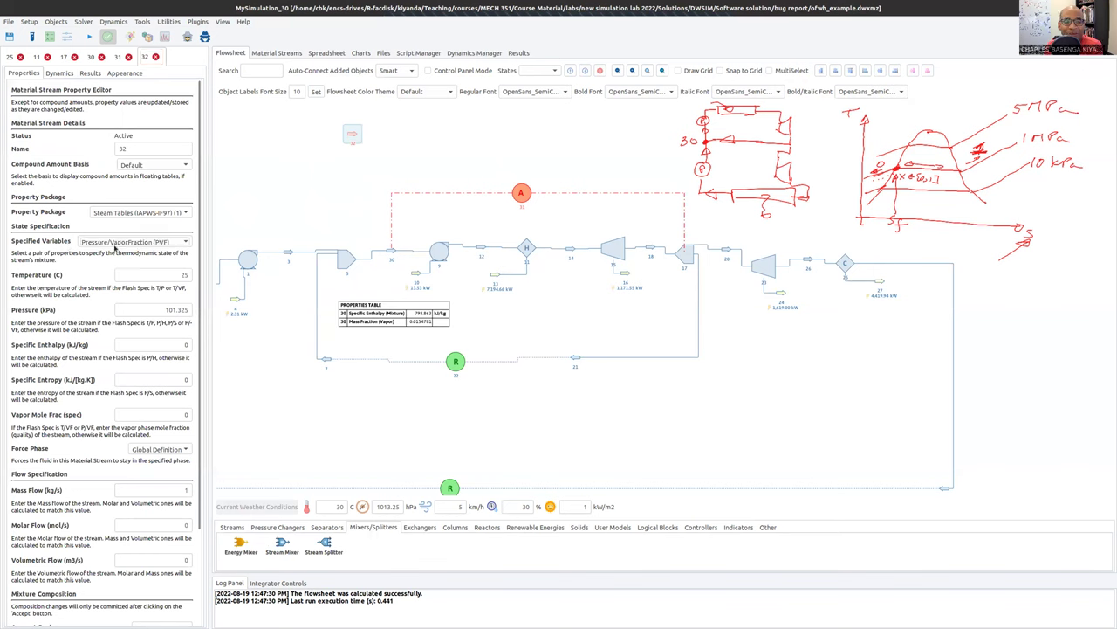
drag(161, 309, 194, 307)
key(BackSpace)
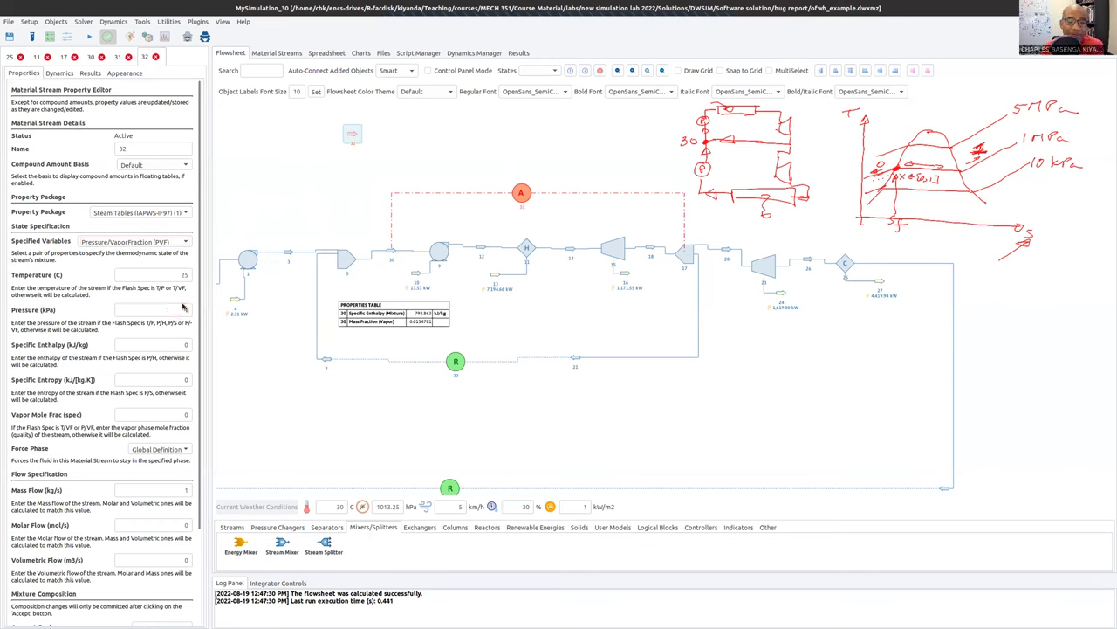
text(1000)
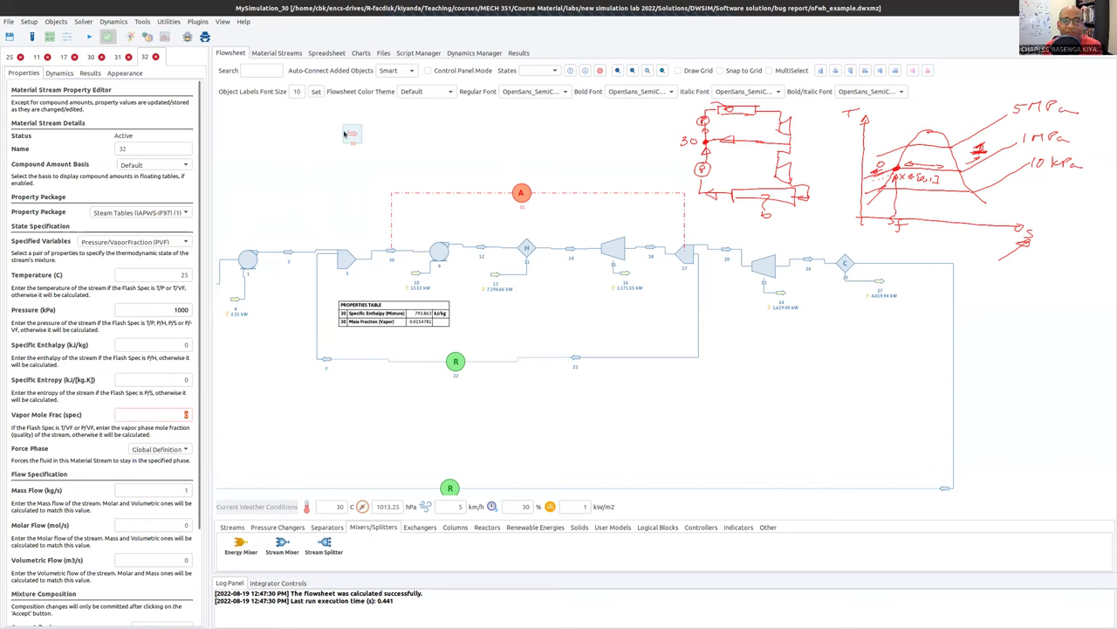
key(Return)
Undo the erasure of the cycle sketch and recalculate the flowsheet
key(ctrl+z)
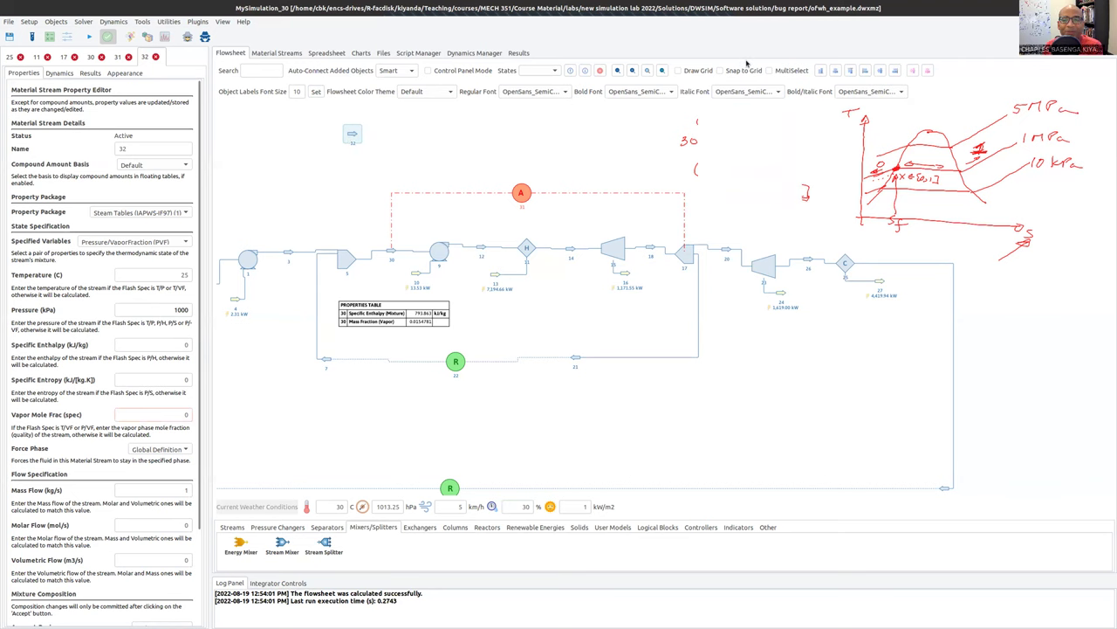
click(89, 36)
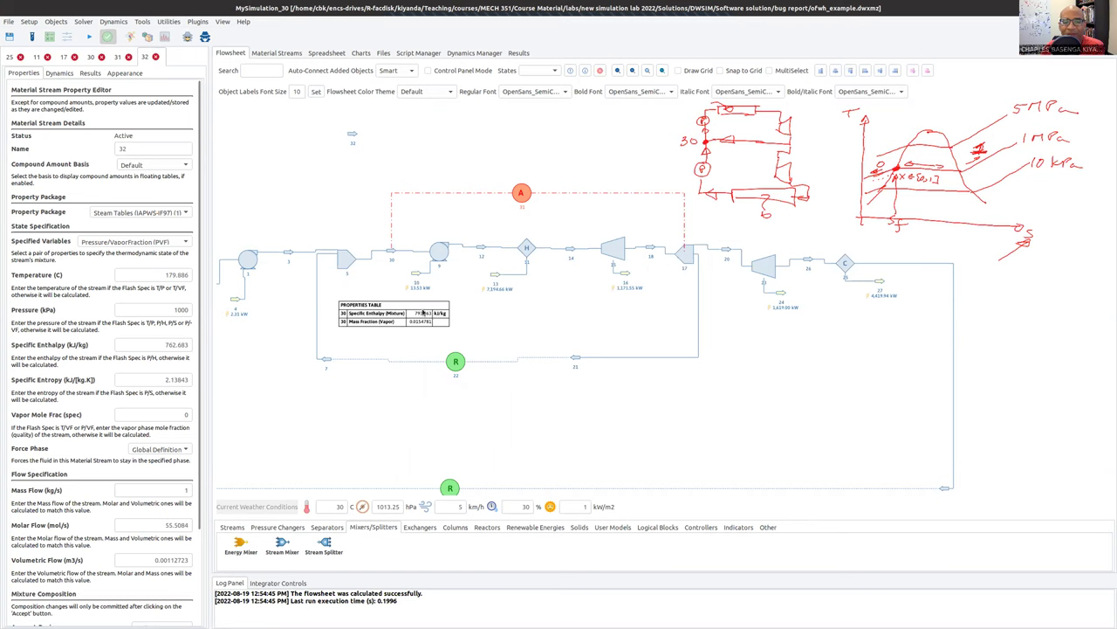
Enable a referenced object on the controller block, choosing stream 32 and its Specific Enthalpy (Mixture) as the reference
click(521, 192)
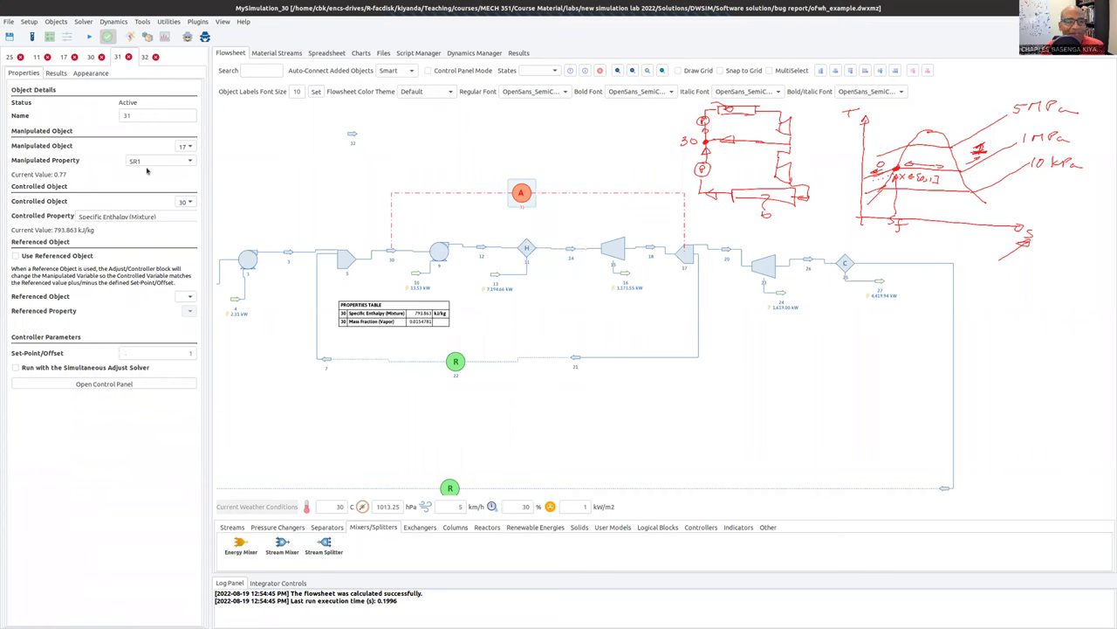
click(15, 257)
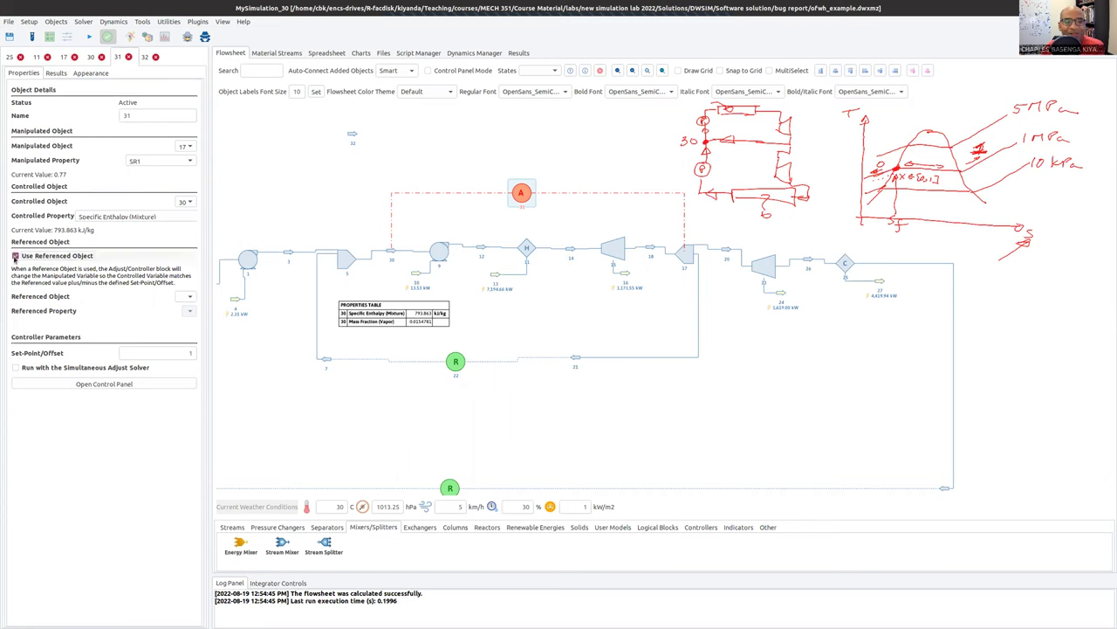
click(189, 297)
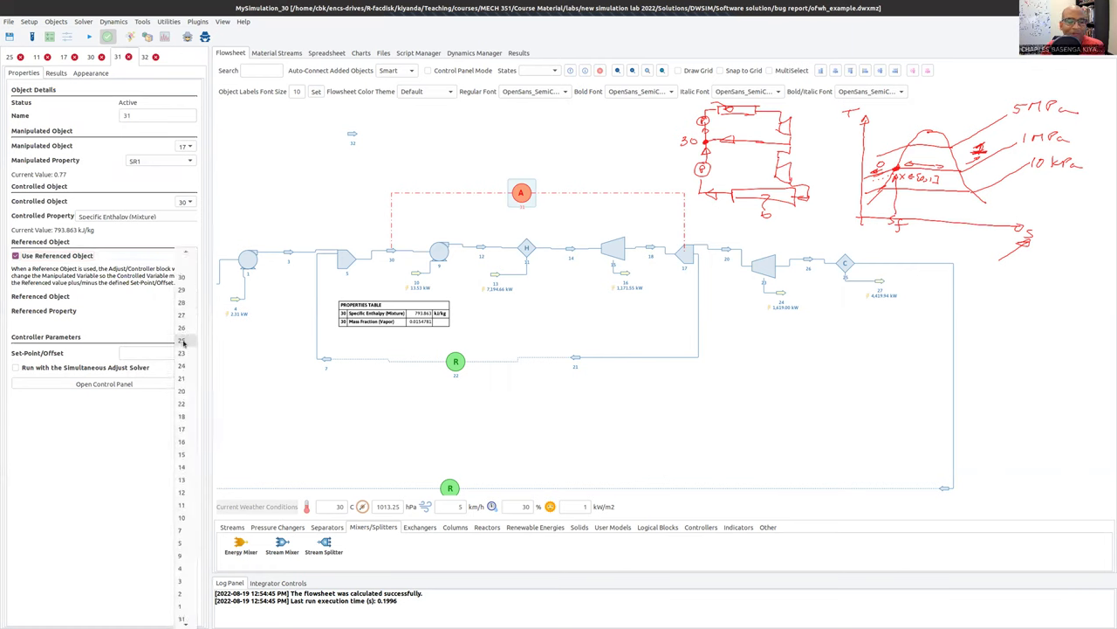
click(181, 620)
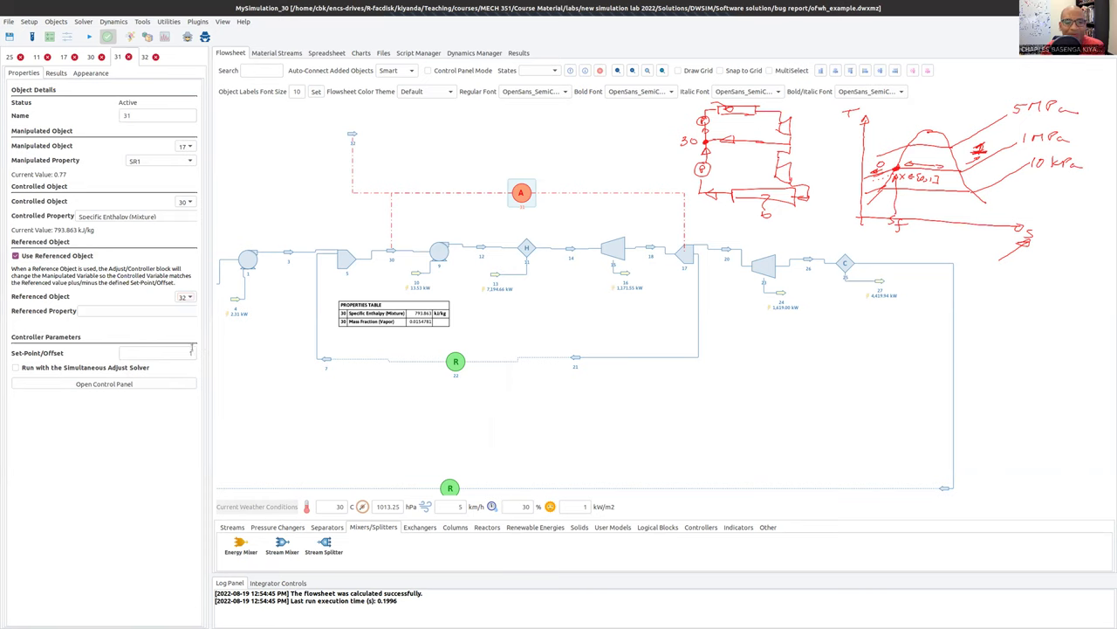
click(128, 311)
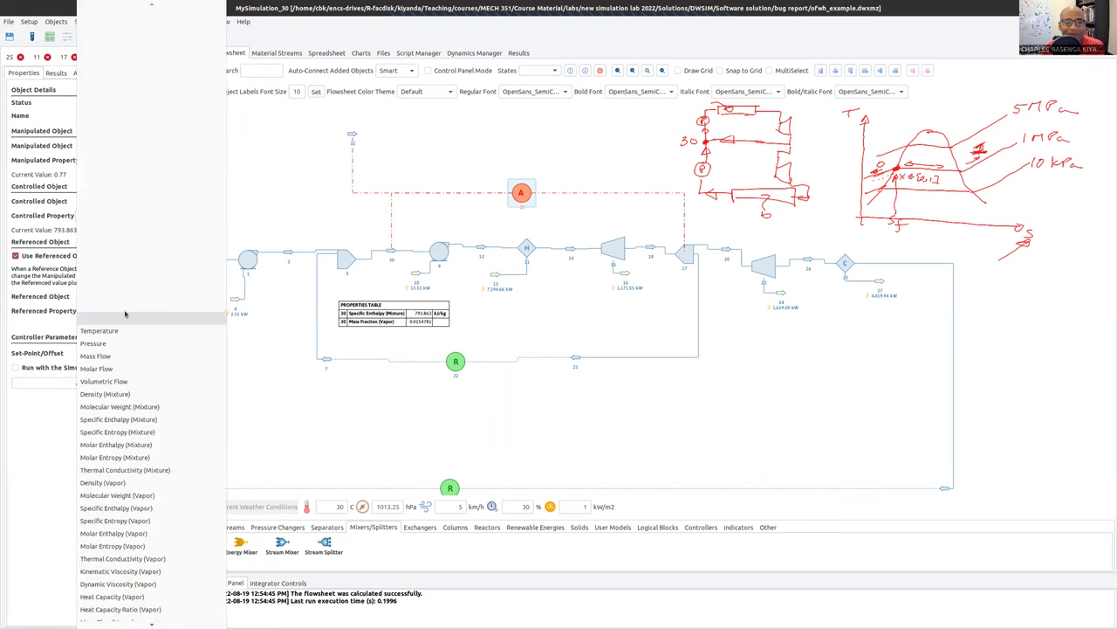
click(139, 420)
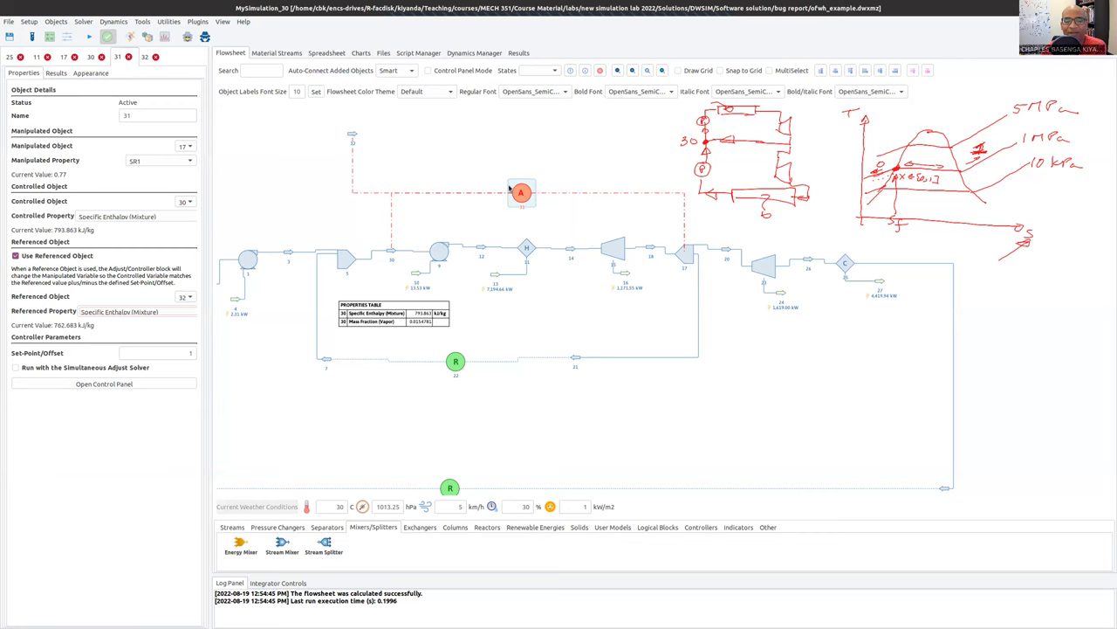
Set the controller's offset to 0.001 with the Simultaneous Adjust Solver enabled, and recalculate the flowsheet
click(183, 352)
text(0.001)
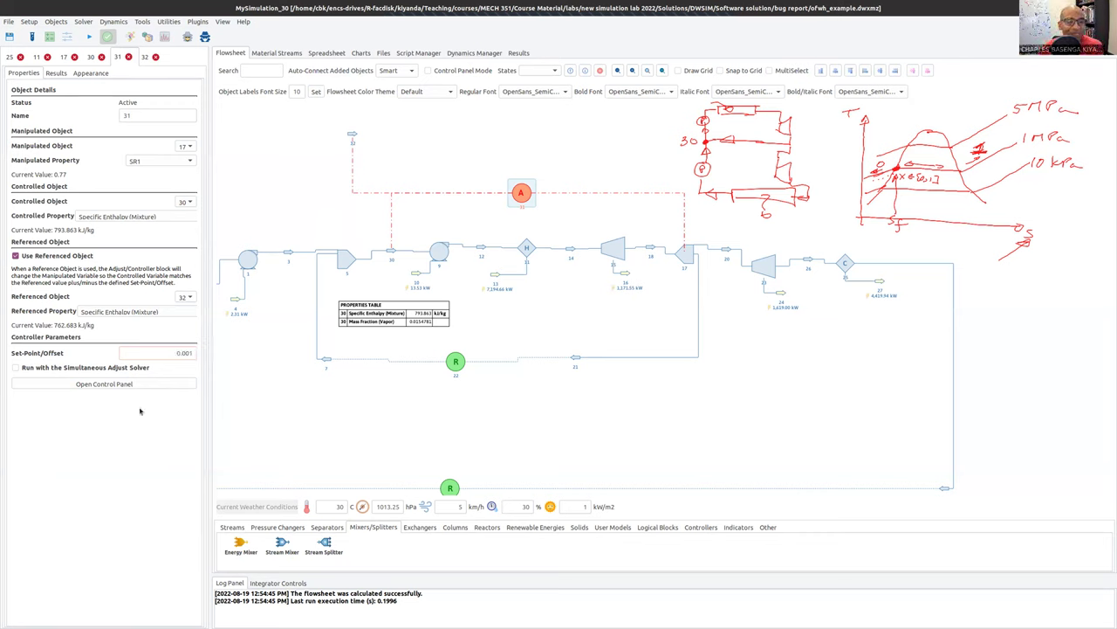
click(17, 368)
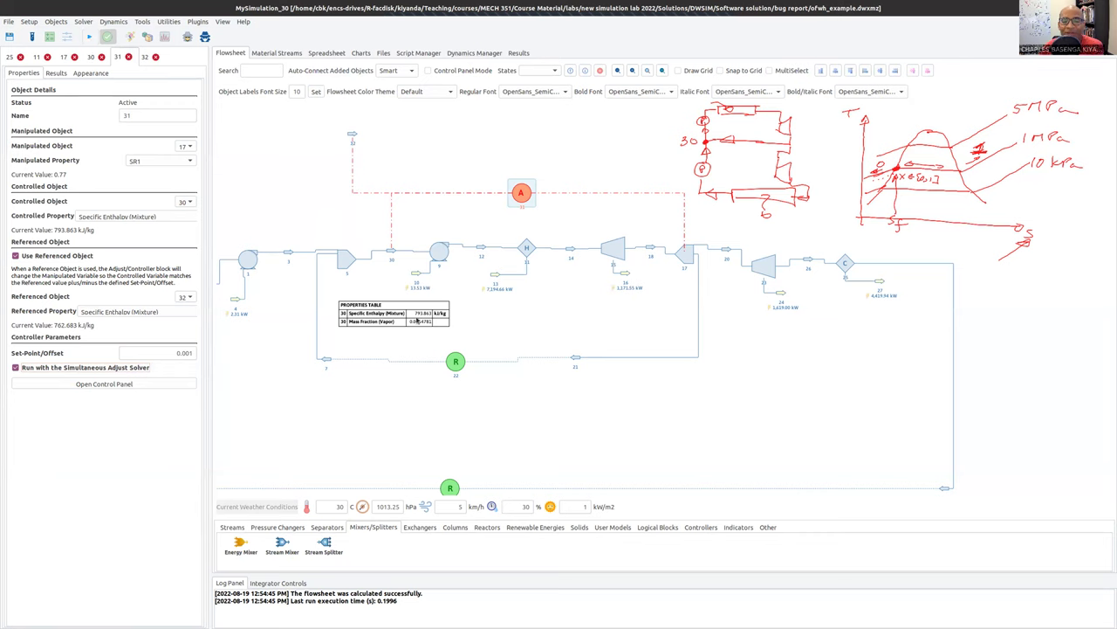
click(89, 37)
mouse_move(258, 329)
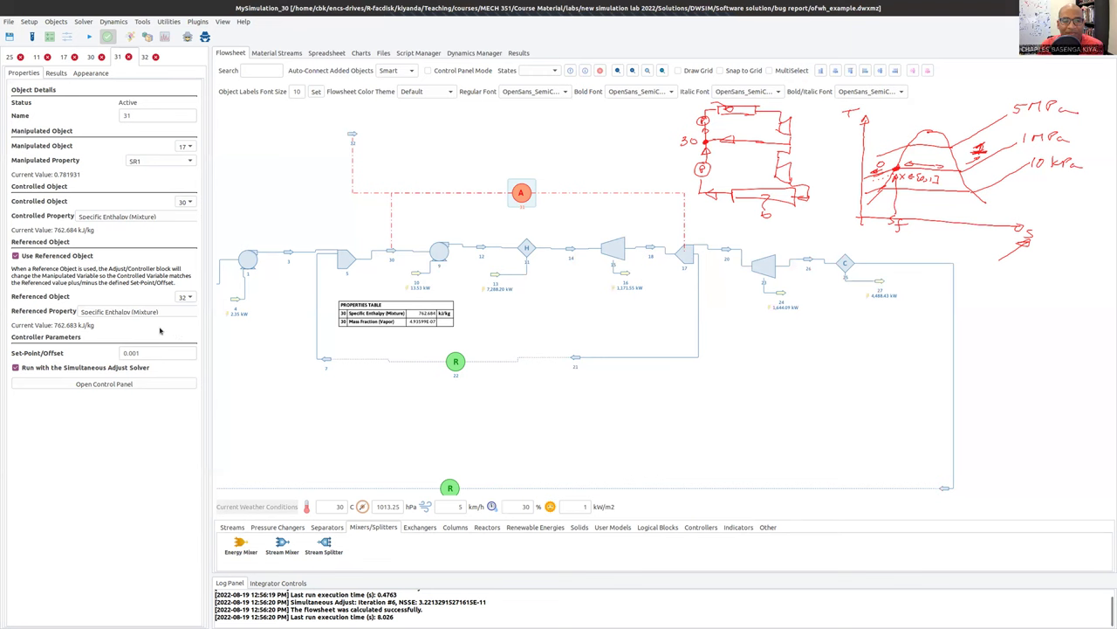
Inspect the split ratios of splitter 17 and compare them with the state of mixer outlet stream 30
click(45, 176)
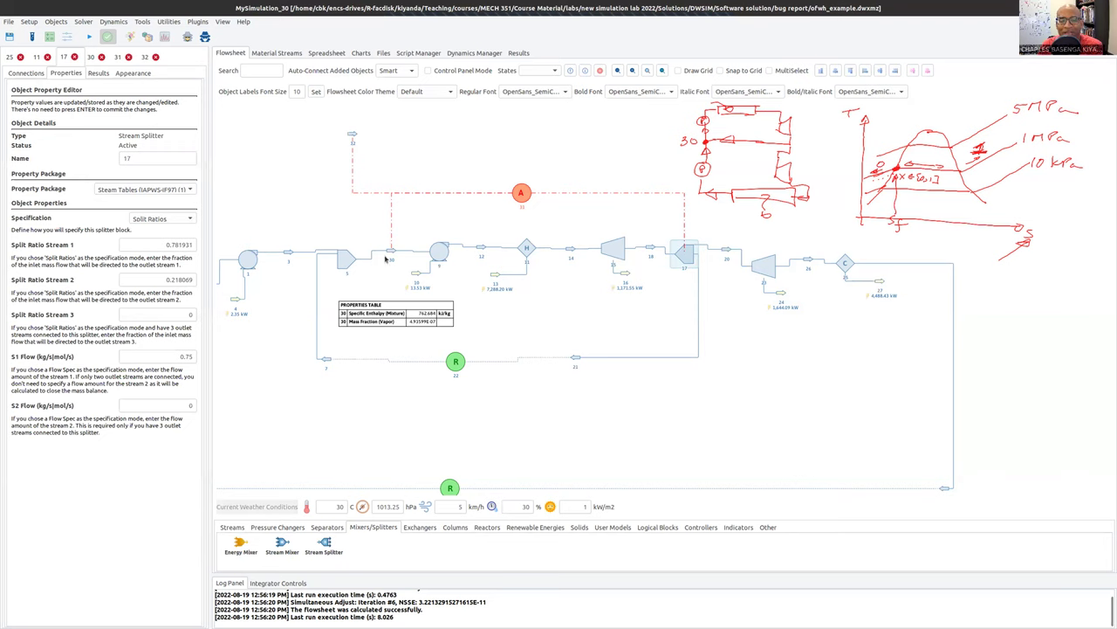
mouse_move(391, 255)
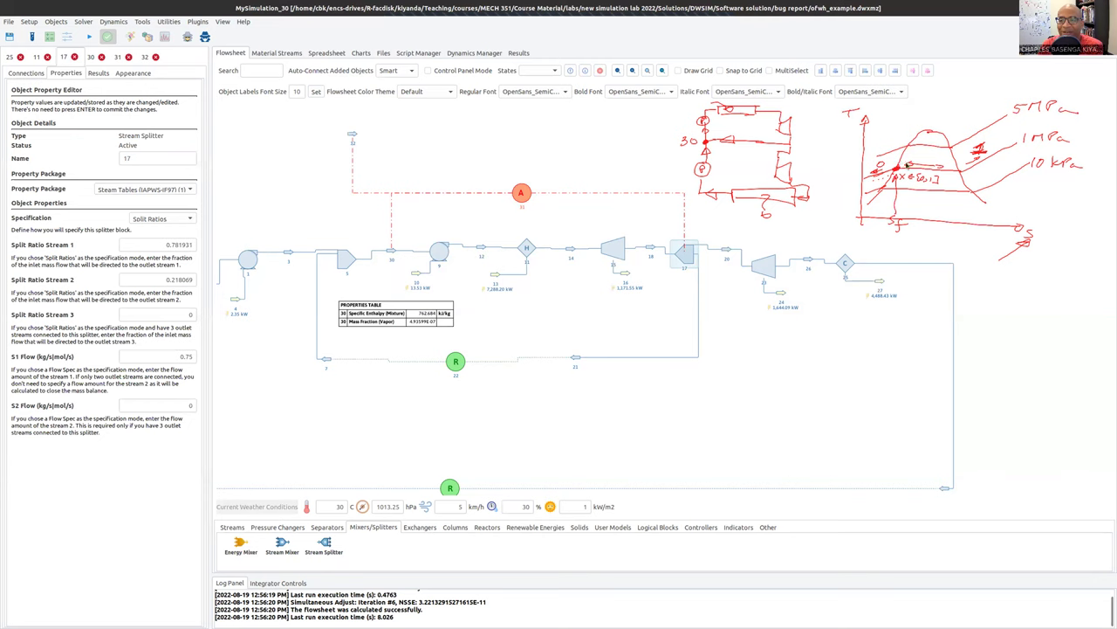